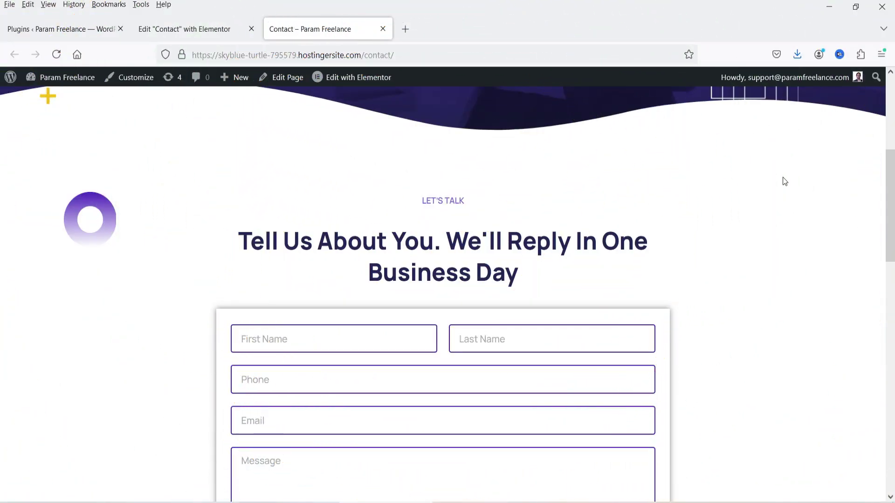
Examine the Bit Integrations pricing page, comparing the annual and lifetime Starter, Plus and Agency plans and their included features.
{"action": "scroll", "coordinate": [785, 181], "scroll_direction": "down", "scroll_amount": 1}
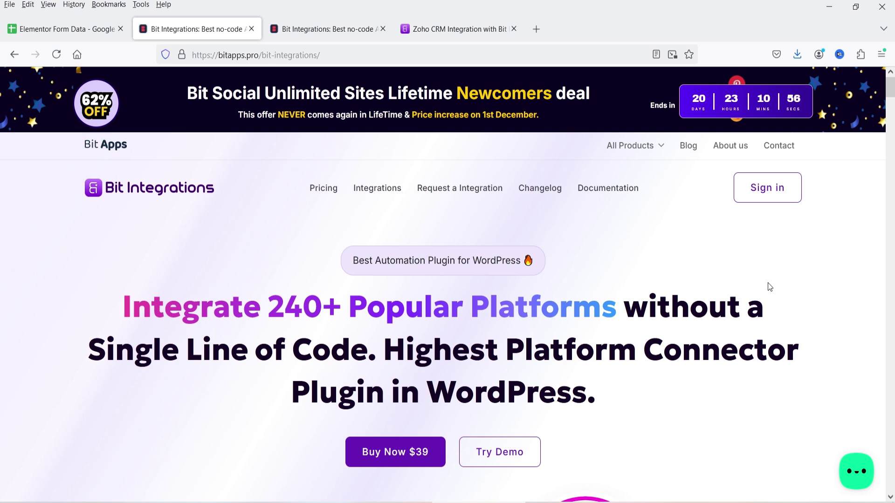
{"action": "key", "text": "ctrl+Tab"}
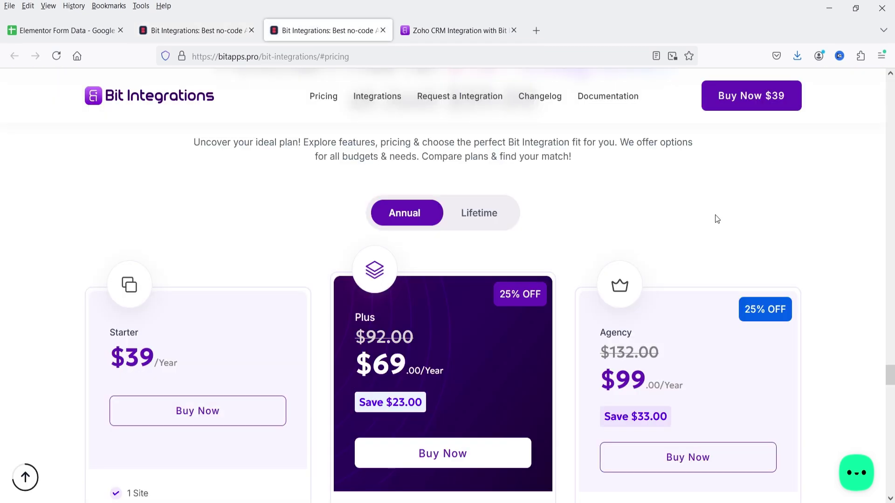
{"action": "scroll", "coordinate": [717, 226], "scroll_direction": "down", "scroll_amount": 1}
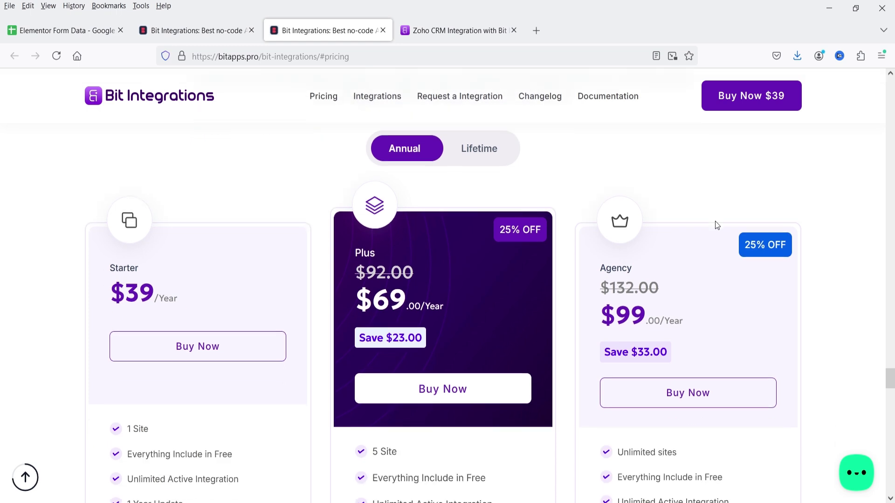
{"action": "scroll", "coordinate": [149, 389], "scroll_direction": "down", "scroll_amount": 1}
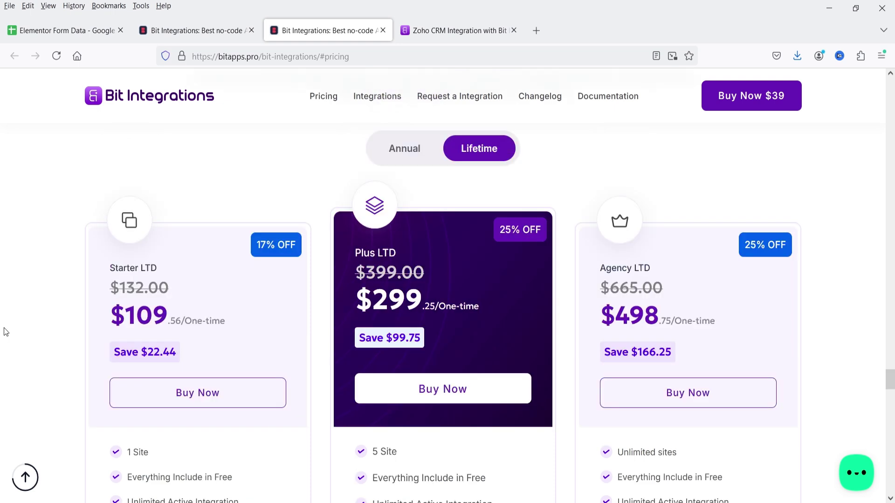
{"action": "scroll", "coordinate": [4, 331], "scroll_direction": "down", "scroll_amount": 2}
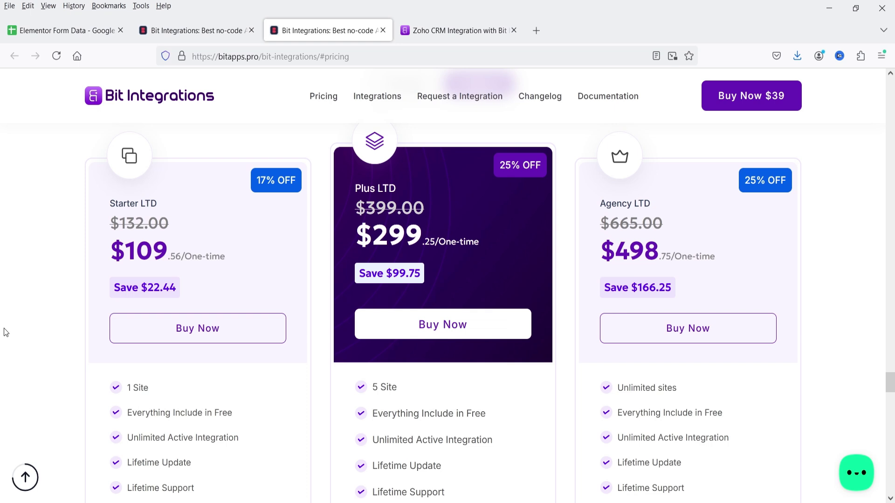
{"action": "scroll", "coordinate": [5, 331], "scroll_direction": "down", "scroll_amount": 2}
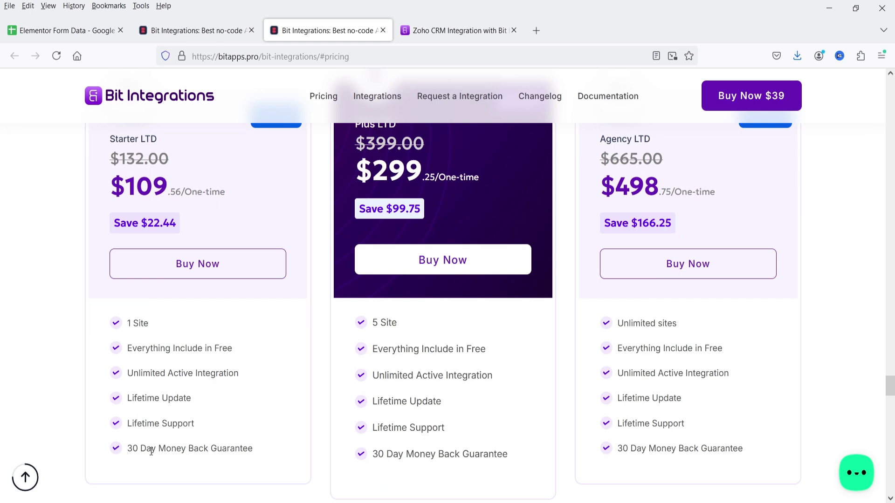
{"action": "scroll", "coordinate": [456, 217], "scroll_direction": "up", "scroll_amount": 2}
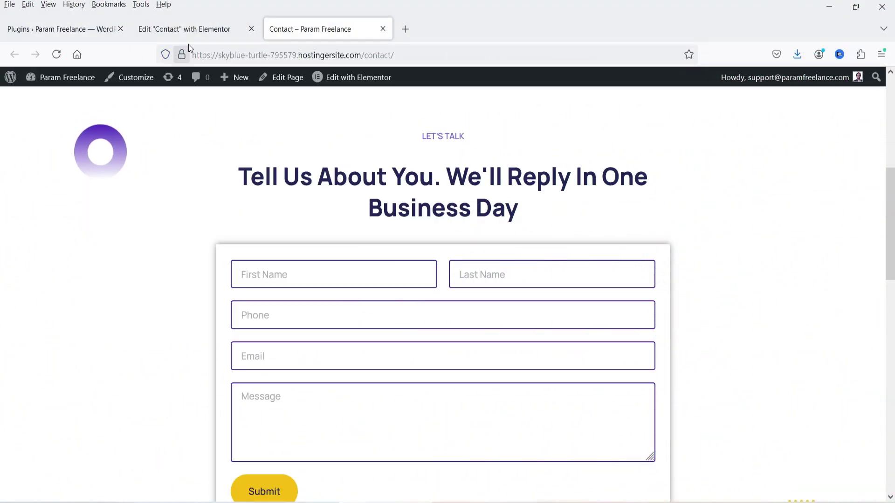
Check the contact form in the Elementor editor and the Bit Integrations entries among the installed WordPress plugins.
{"action": "left_click", "coordinate": [195, 31]}
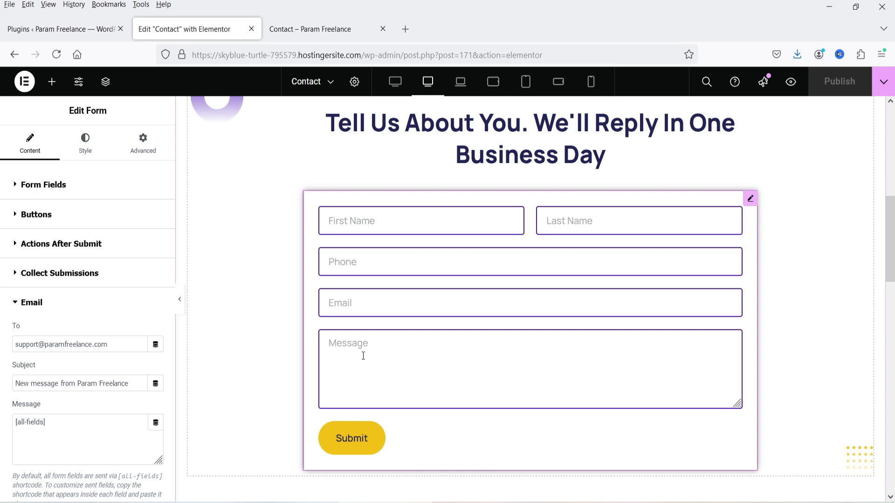
{"action": "key", "text": "ctrl+shift+Tab"}
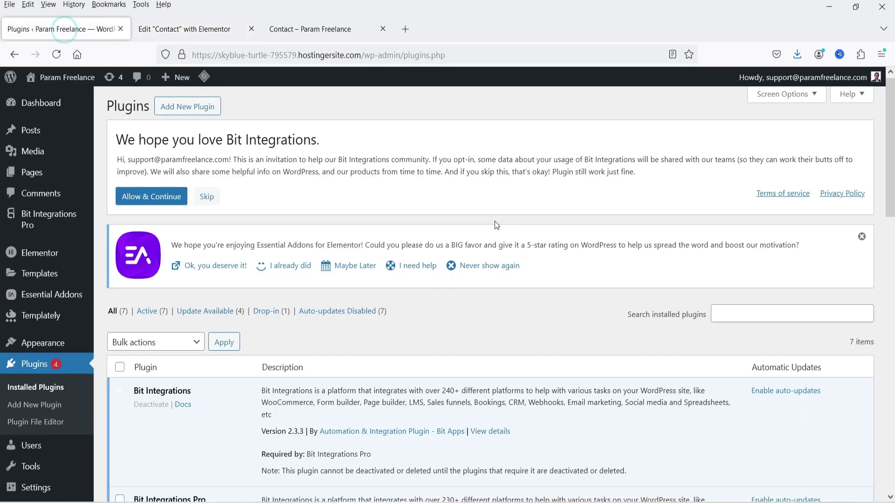
{"action": "scroll", "coordinate": [162, 267], "scroll_direction": "down", "scroll_amount": 3}
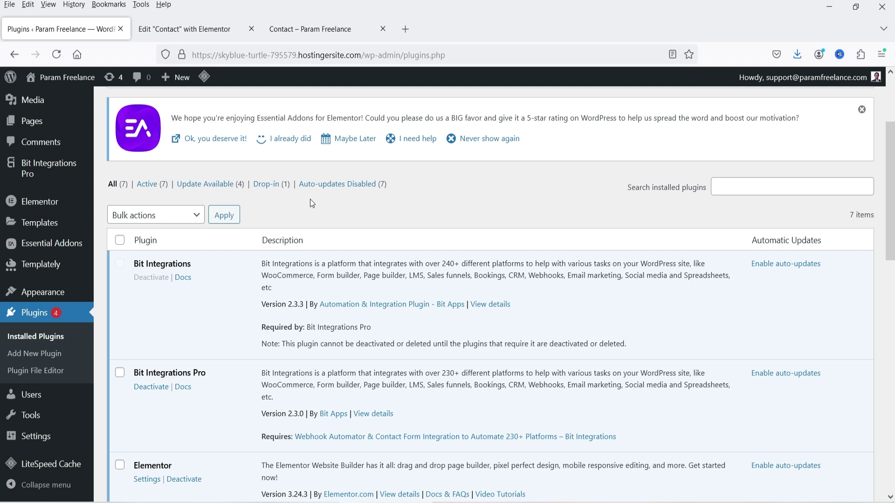
Open Bit Integrations Pro in the WordPress dashboard and start creating an integration.
{"action": "mouse_move", "coordinate": [37, 182]}
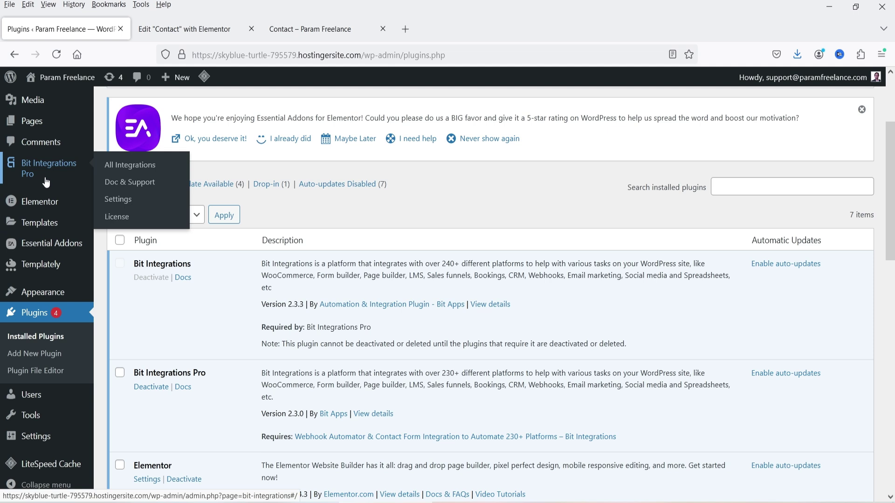
{"action": "left_click", "coordinate": [37, 182]}
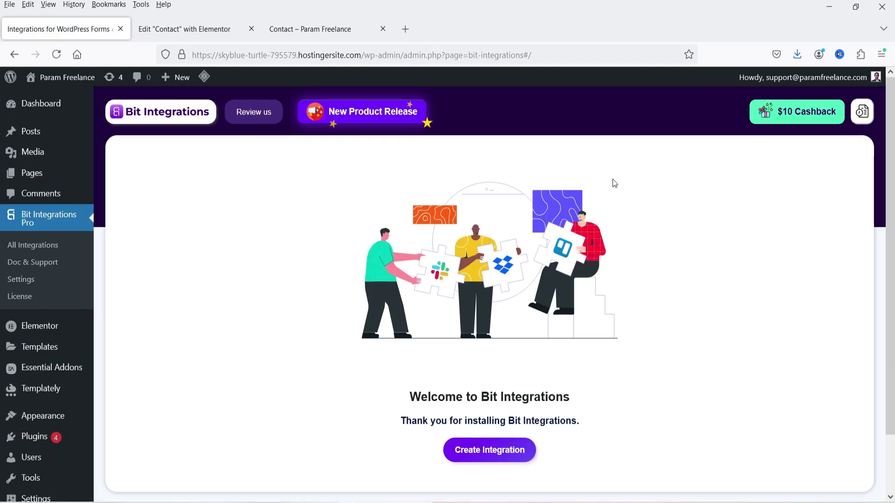
{"action": "scroll", "coordinate": [684, 211], "scroll_direction": "down", "scroll_amount": 2}
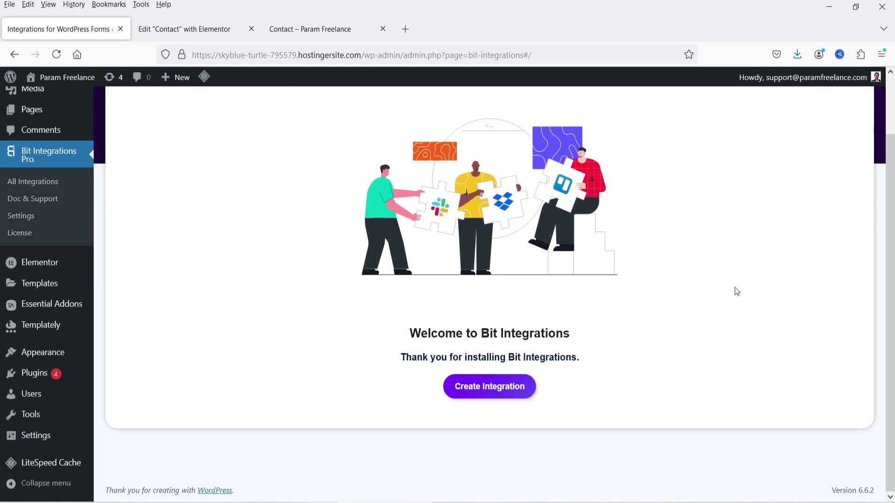
{"action": "scroll", "coordinate": [735, 289], "scroll_direction": "up", "scroll_amount": 2}
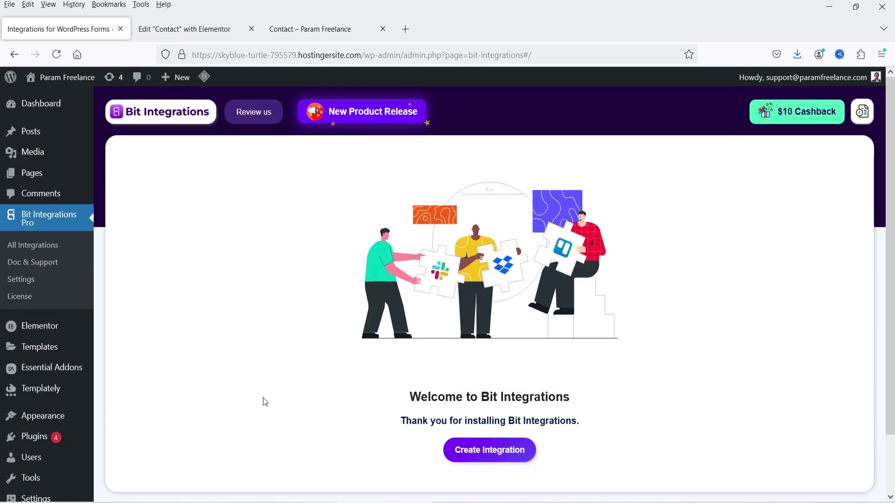
{"action": "left_click", "coordinate": [485, 459]}
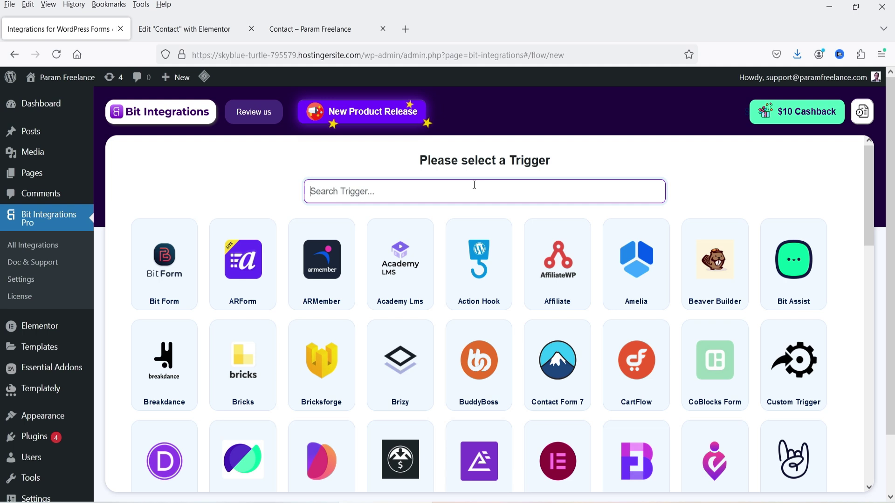
Search the triggers for "form" and "ele", and choose Elementor as the integration's trigger.
{"action": "type", "text": "form"}
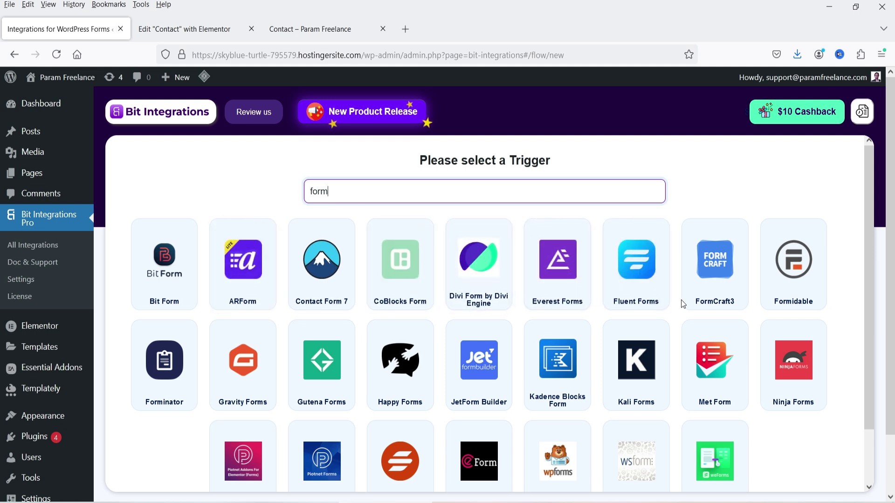
{"action": "scroll", "coordinate": [341, 409], "scroll_direction": "down", "scroll_amount": 2}
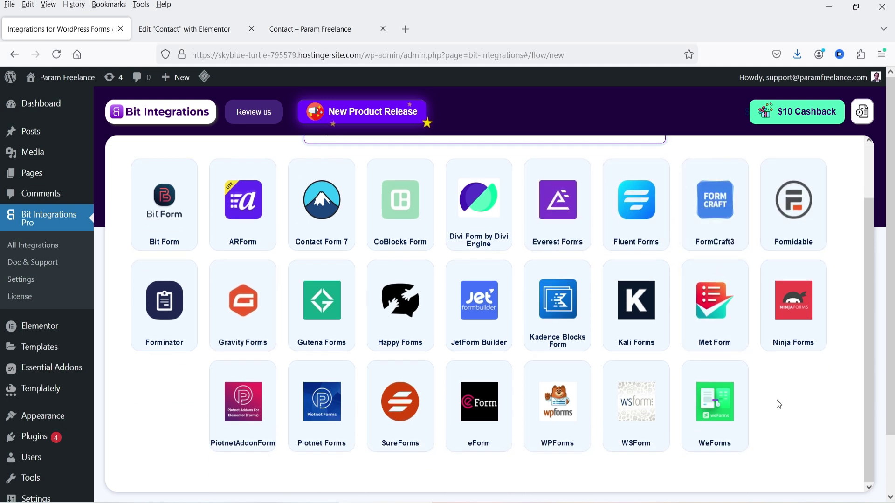
{"action": "type", "text": "ele"}
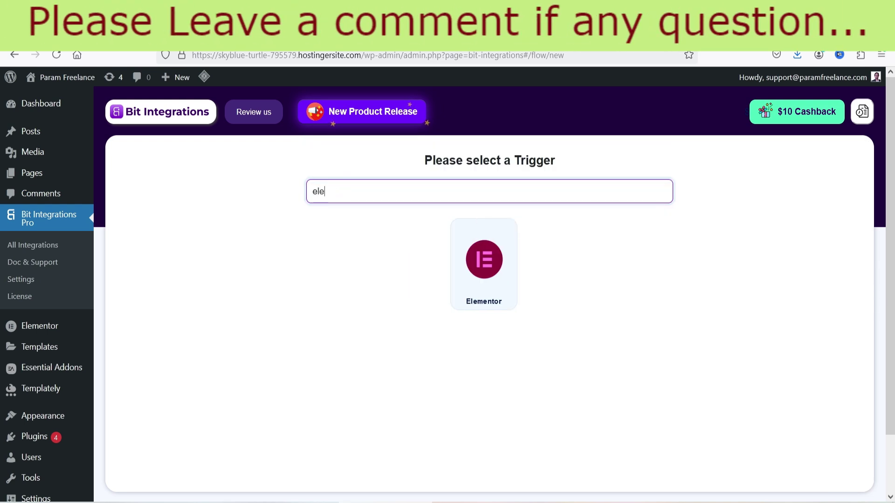
{"action": "left_click", "coordinate": [491, 281]}
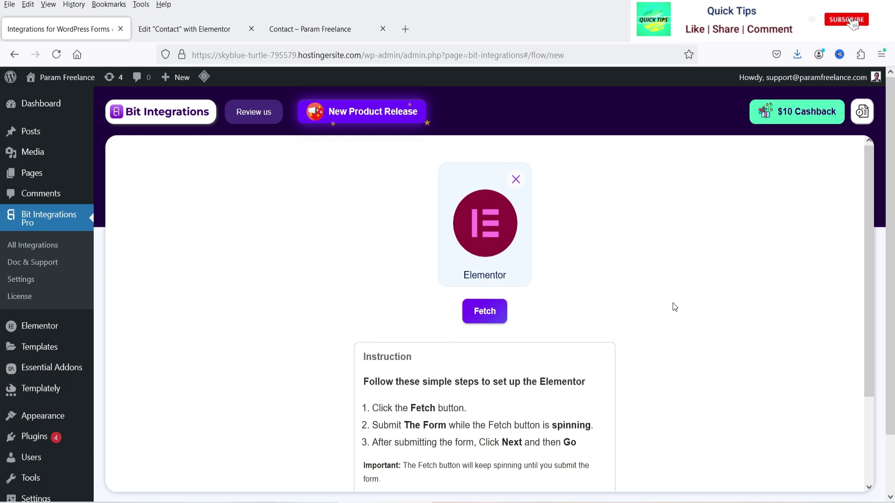
Start fetching the Elementor trigger data so that it waits for a form submission.
{"action": "left_click", "coordinate": [492, 322]}
{"action": "left_click", "coordinate": [302, 29]}
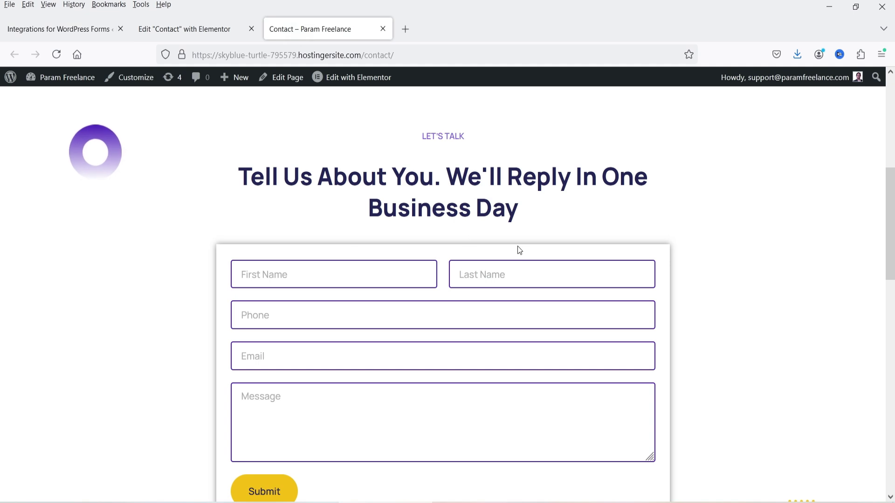
{"action": "left_click", "coordinate": [51, 29]}
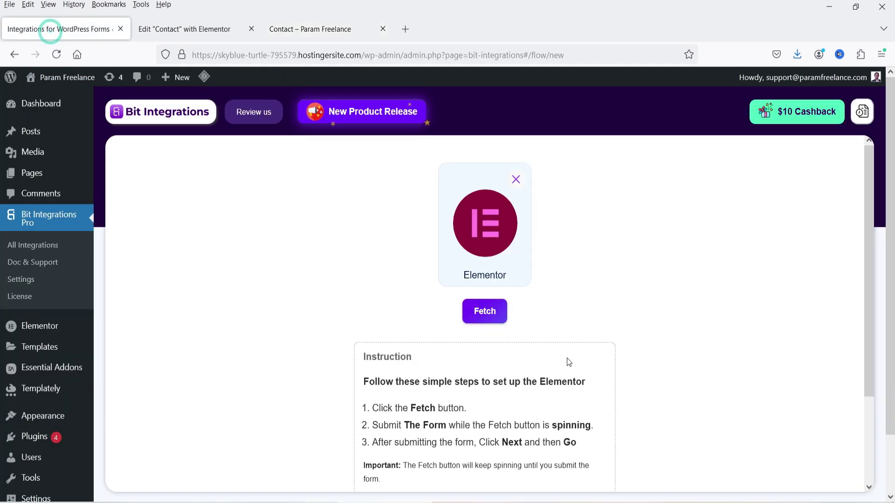
{"action": "left_click", "coordinate": [483, 312]}
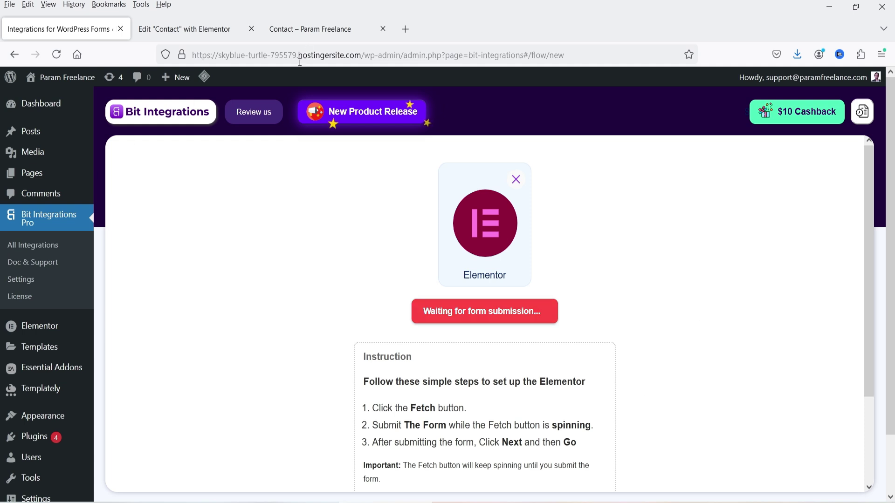
Submit the website's contact form with a test first name, last name, phone number, email address and the message "Testing form".
{"action": "left_click", "coordinate": [314, 33]}
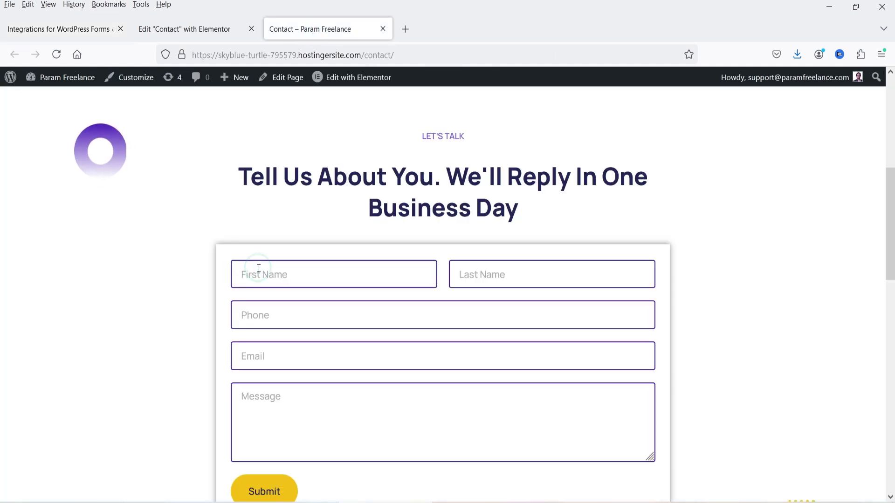
{"action": "type", "text": "jo"}
{"action": "type", "text": "doe"}
{"action": "key", "text": "Tab"}
{"action": "type", "text": "12"}
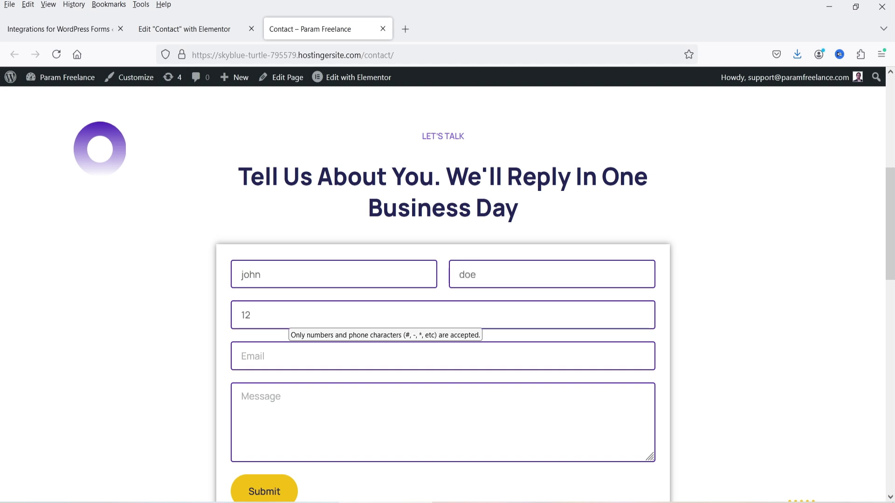
{"action": "type", "text": "34567899"}
{"action": "key", "text": "Tab"}
{"action": "type", "text": "john@example.com"}
{"action": "key", "text": "Tab"}
{"action": "type", "text": "Testing form"}
{"action": "left_click", "coordinate": [256, 490]}
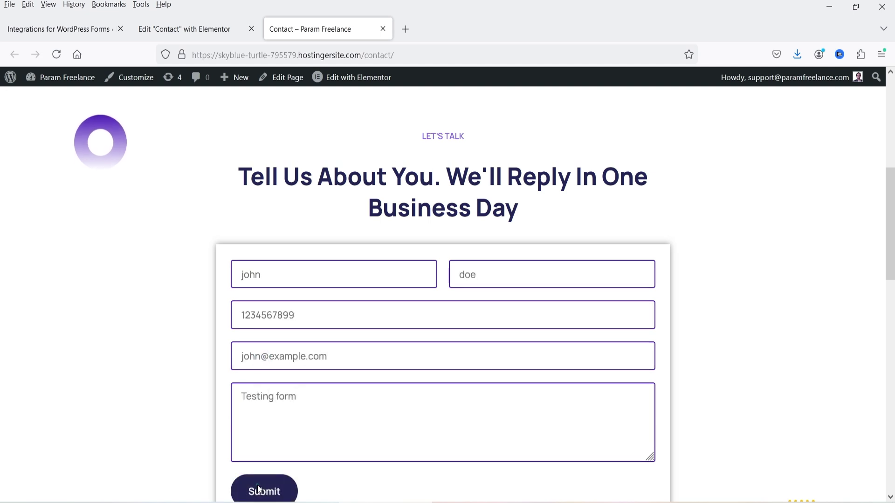
{"action": "scroll", "coordinate": [592, 225], "scroll_direction": "down", "scroll_amount": 3}
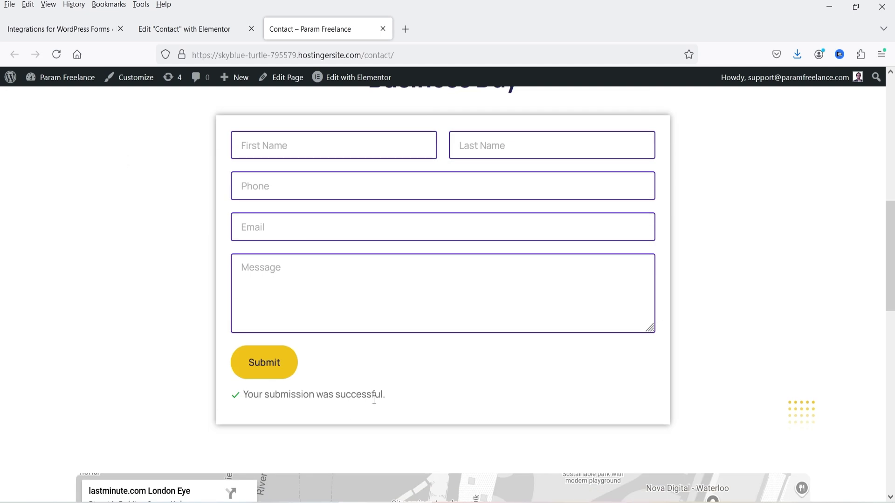
Return to the integration setup and examine the fetched Elementor form fields and their types.
{"action": "left_click", "coordinate": [180, 32]}
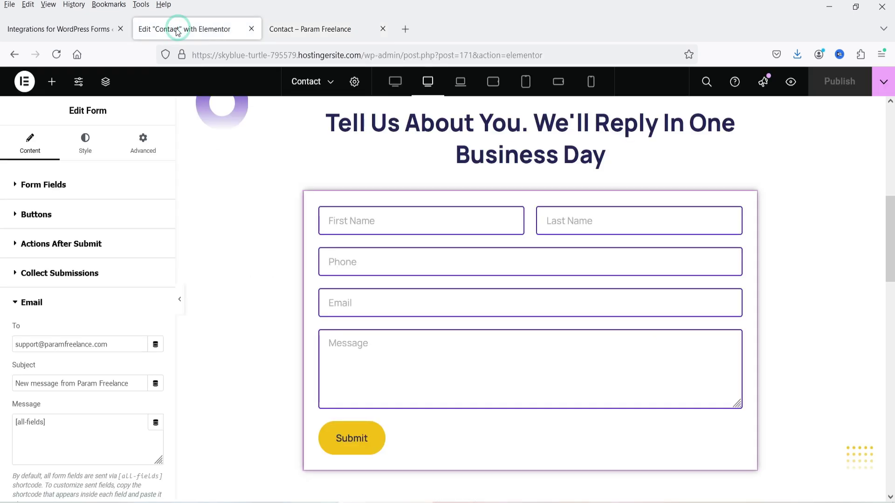
{"action": "left_click", "coordinate": [49, 29]}
{"action": "scroll", "coordinate": [741, 258], "scroll_direction": "down", "scroll_amount": 3}
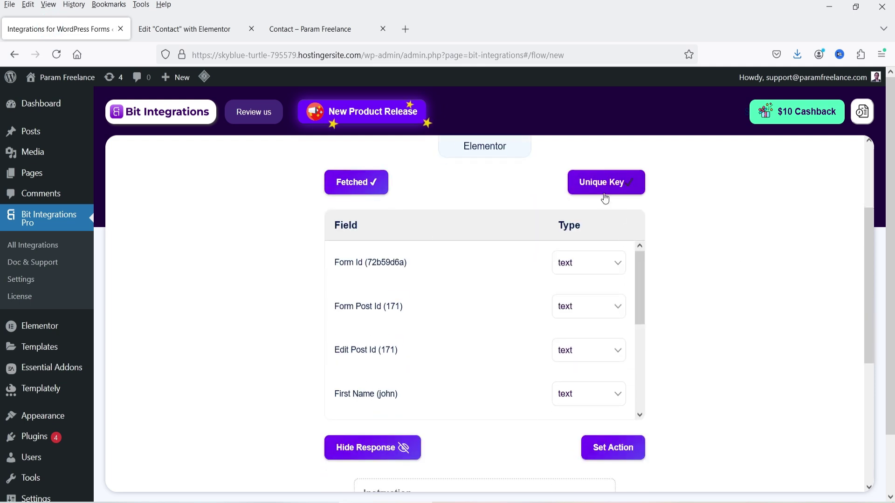
{"action": "scroll", "coordinate": [444, 316], "scroll_direction": "down", "scroll_amount": 3}
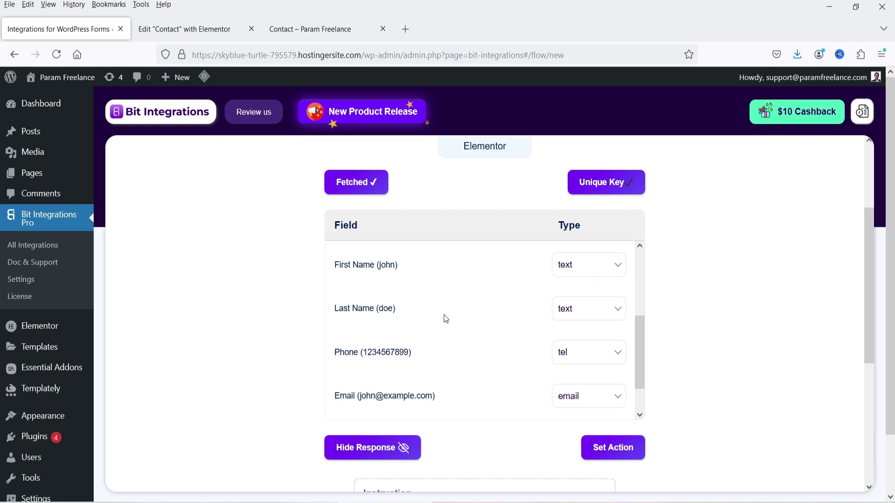
{"action": "scroll", "coordinate": [443, 315], "scroll_direction": "up", "scroll_amount": 2}
{"action": "scroll", "coordinate": [410, 310], "scroll_direction": "up", "scroll_amount": 2}
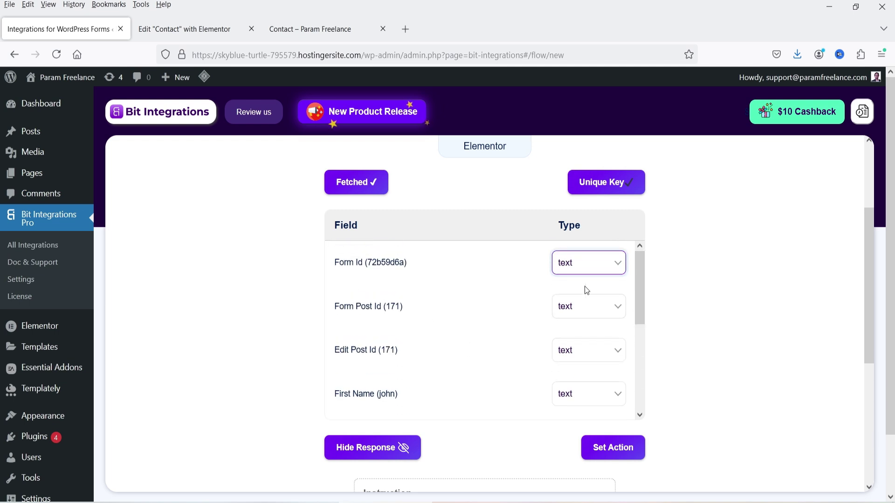
{"action": "scroll", "coordinate": [443, 273], "scroll_direction": "down", "scroll_amount": 3}
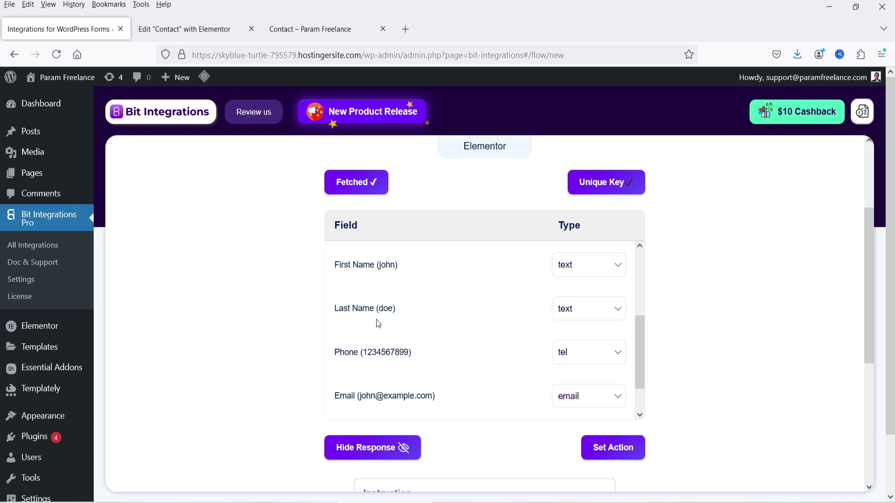
{"action": "scroll", "coordinate": [420, 392], "scroll_direction": "down", "scroll_amount": 1}
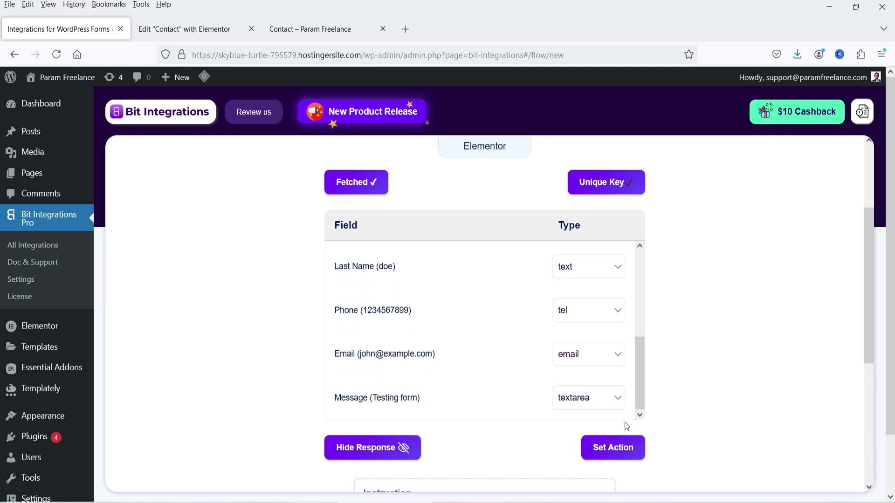
{"action": "scroll", "coordinate": [359, 289], "scroll_direction": "up", "scroll_amount": 2}
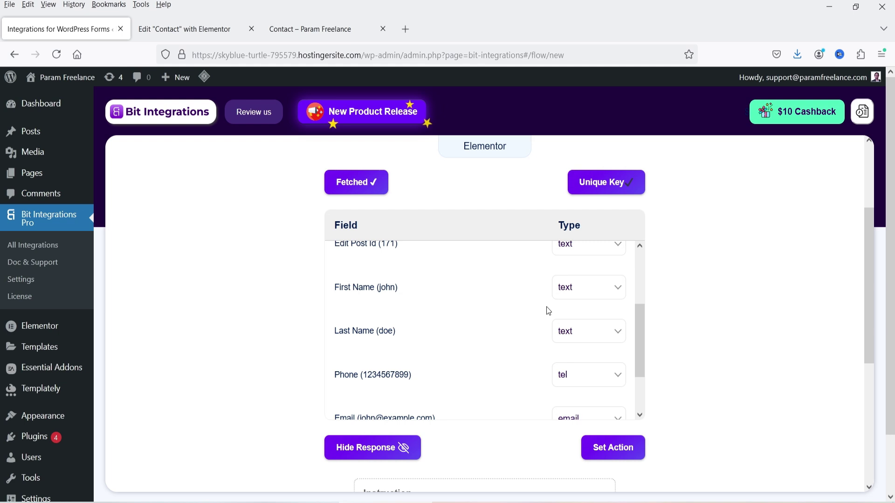
{"action": "scroll", "coordinate": [546, 307], "scroll_direction": "down", "scroll_amount": 2}
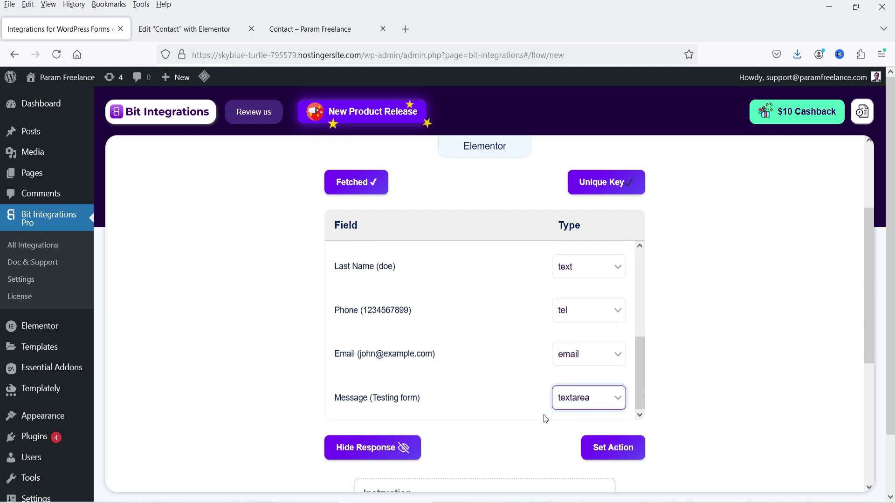
{"action": "scroll", "coordinate": [612, 468], "scroll_direction": "down", "scroll_amount": 3}
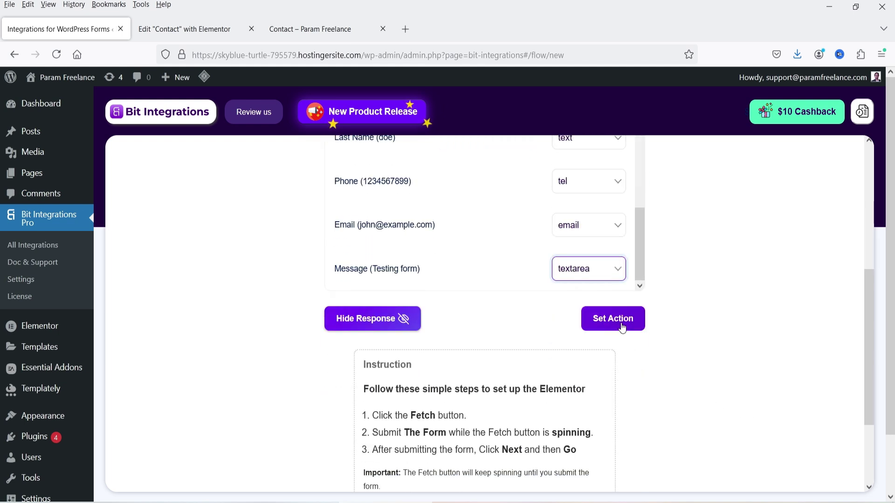
Proceed to the integration's action, search the actions for "googl" and choose Google Sheet.
{"action": "left_click", "coordinate": [622, 327]}
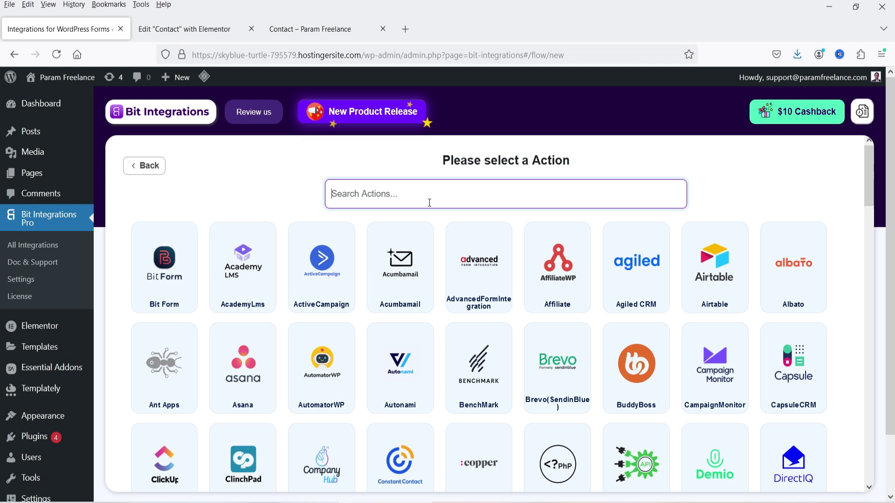
{"action": "type", "text": "googl"}
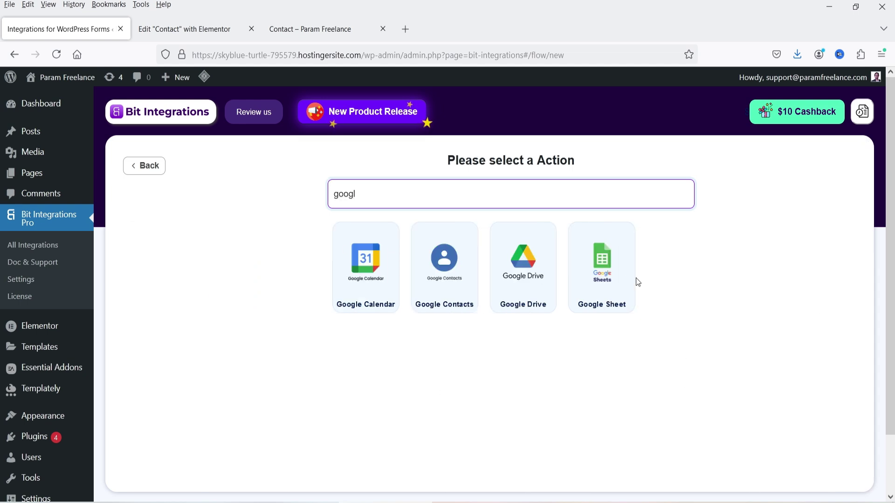
{"action": "left_click", "coordinate": [633, 281]}
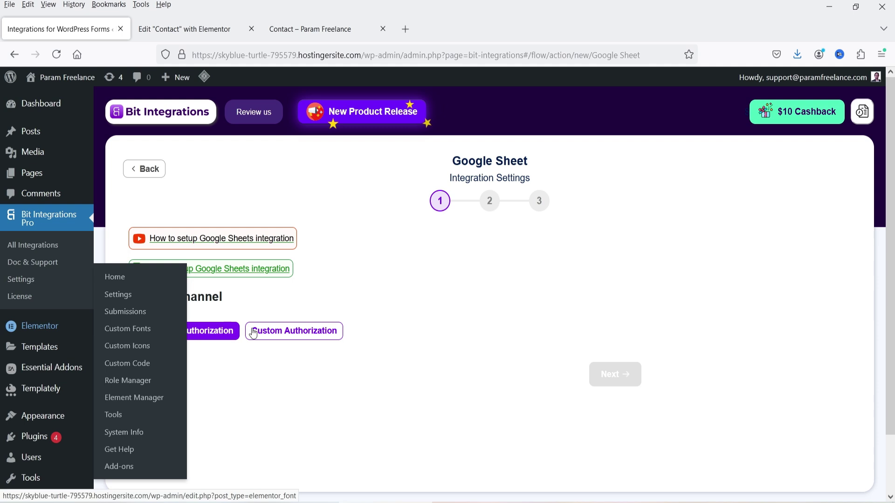
Connect a Google account through One Click Authorization, granting bitapps.pro access despite the unverified-app warning, and continue to the sheet settings.
{"action": "left_click", "coordinate": [186, 342]}
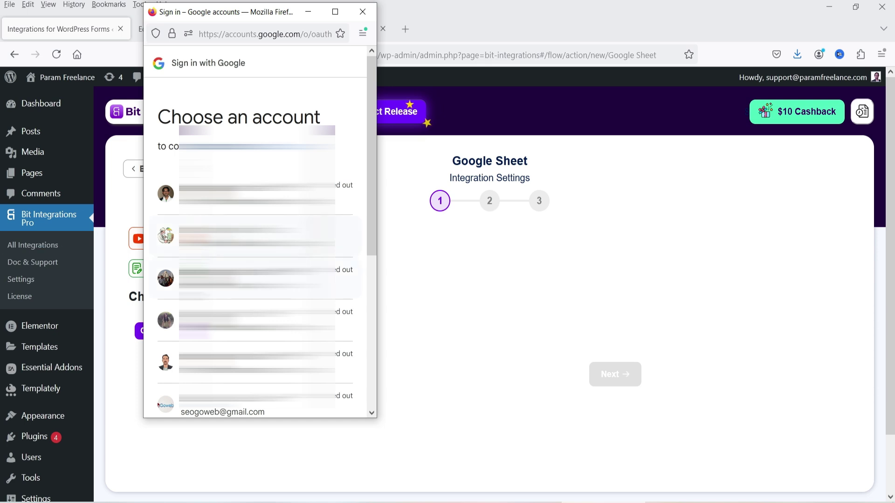
{"action": "left_click", "coordinate": [257, 236]}
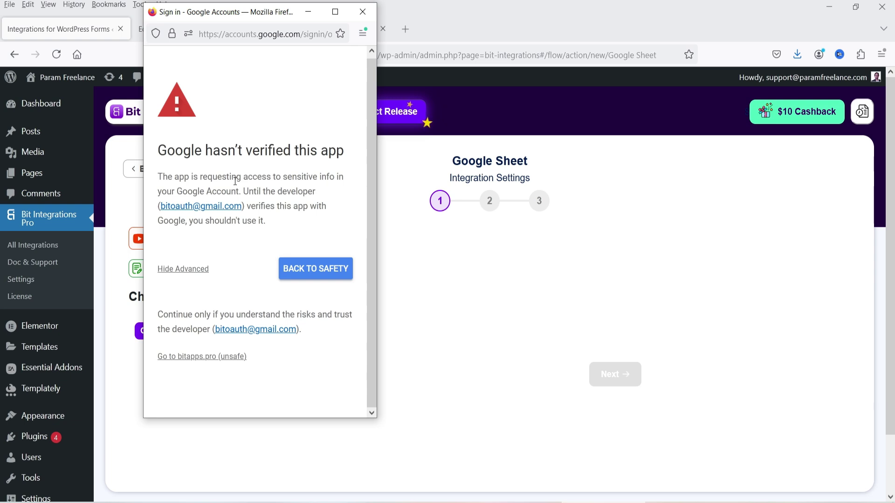
{"action": "left_click", "coordinate": [201, 357]}
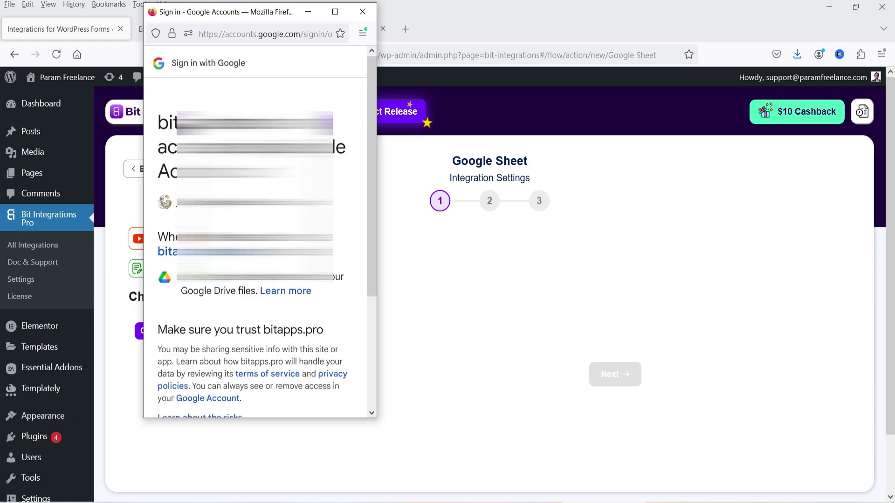
{"action": "scroll", "coordinate": [299, 284], "scroll_direction": "down", "scroll_amount": 5}
{"action": "left_click", "coordinate": [307, 314]}
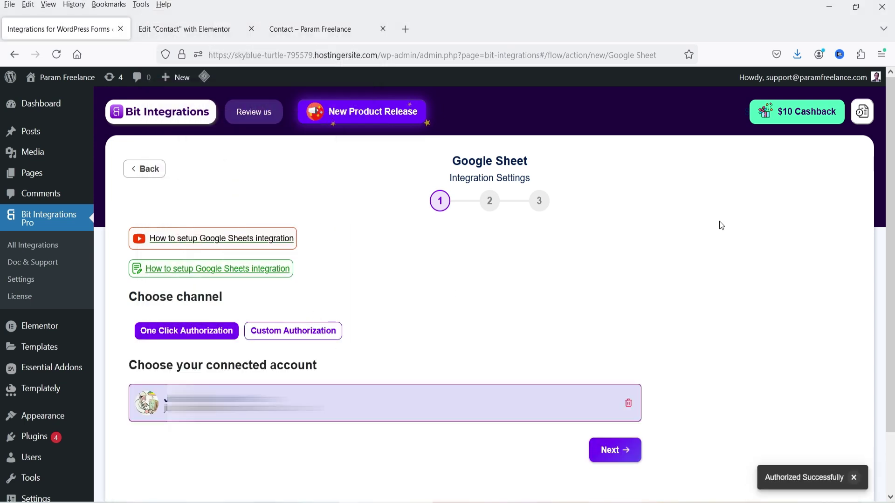
{"action": "left_click", "coordinate": [611, 448]}
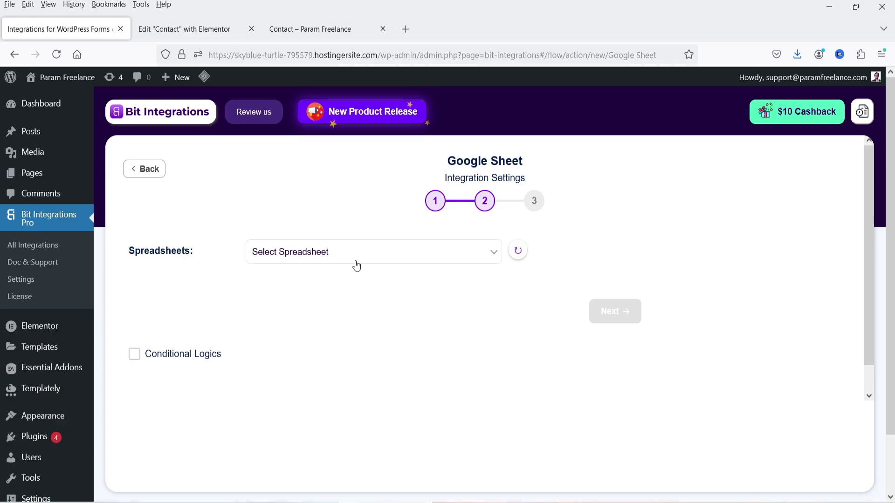
Select the spreadsheet Elementor Form Data and its worksheet Sheet1 as the integration's destination.
{"action": "left_click", "coordinate": [355, 260]}
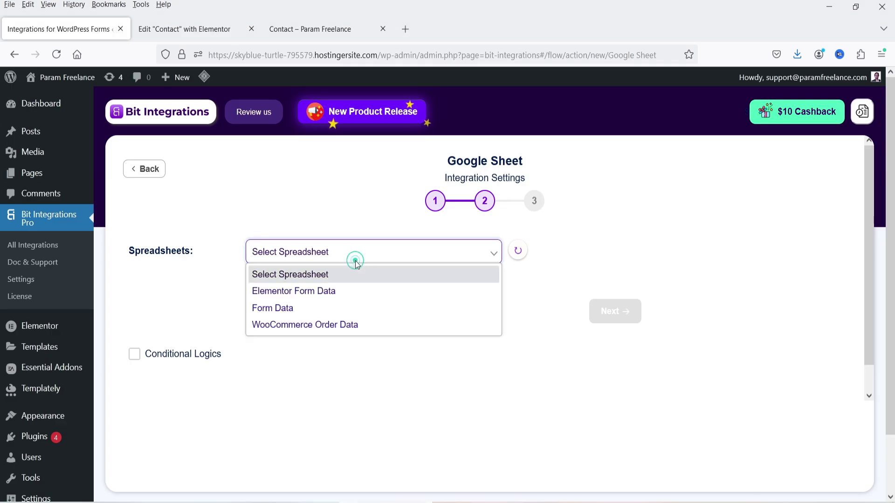
{"action": "left_click", "coordinate": [356, 292]}
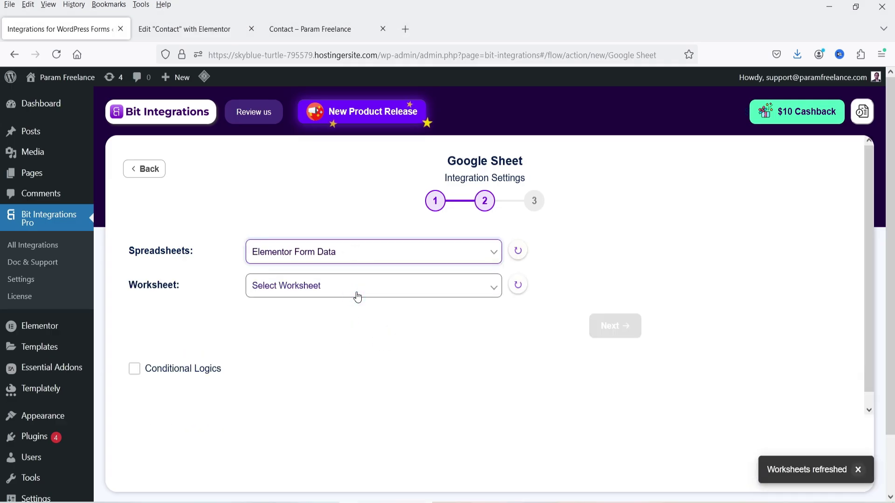
{"action": "left_click", "coordinate": [358, 297]}
{"action": "left_click", "coordinate": [349, 326]}
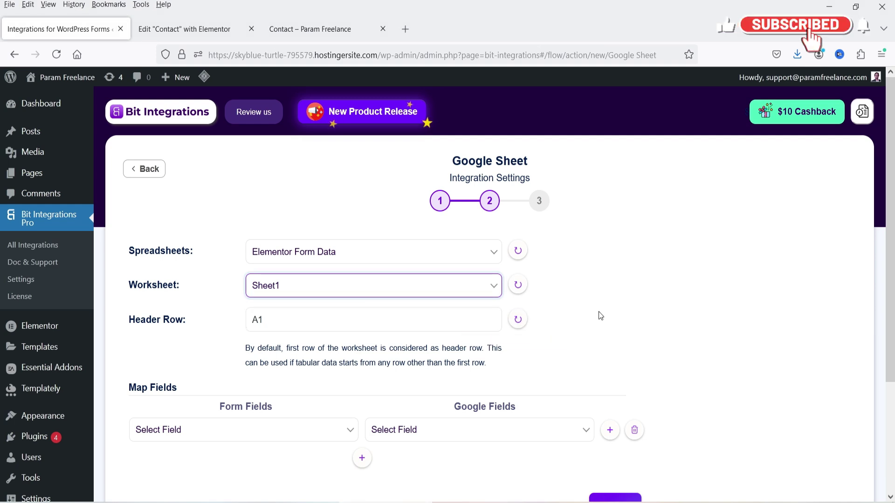
Map the First Name form field to the First Name Google field, checking the website's contact form for reference.
{"action": "scroll", "coordinate": [595, 312], "scroll_direction": "down", "scroll_amount": 3}
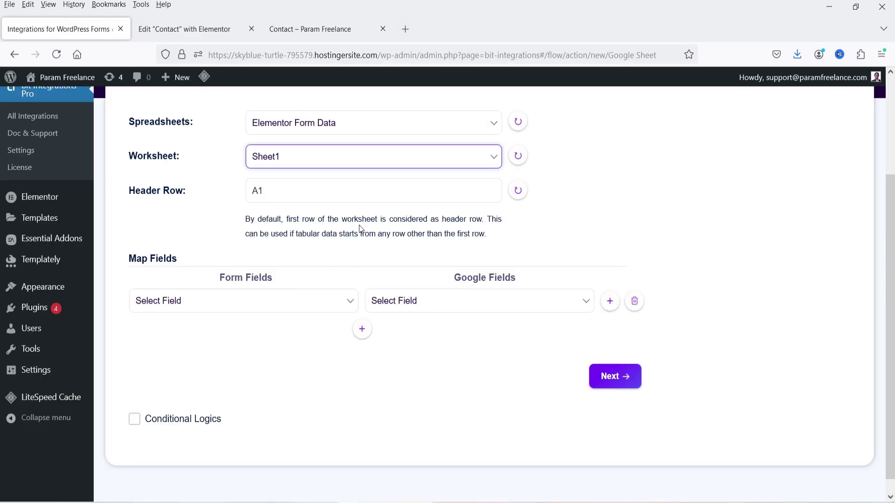
{"action": "left_click", "coordinate": [228, 302]}
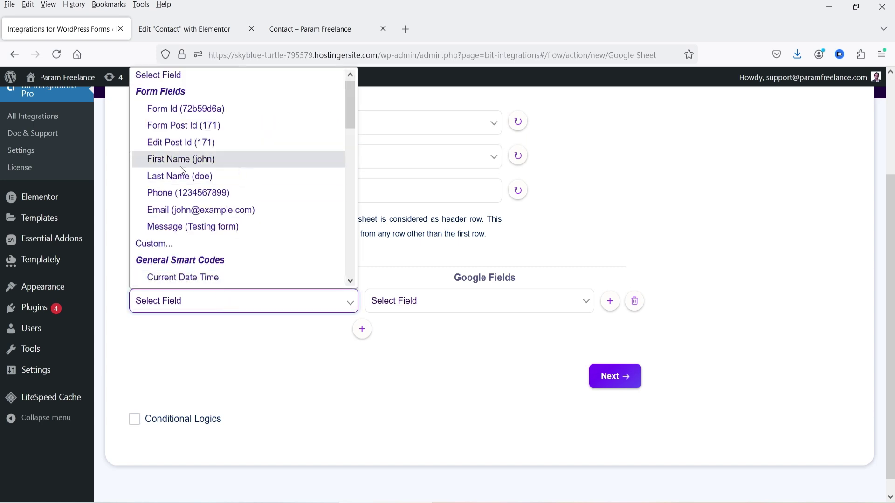
{"action": "left_click", "coordinate": [219, 161]}
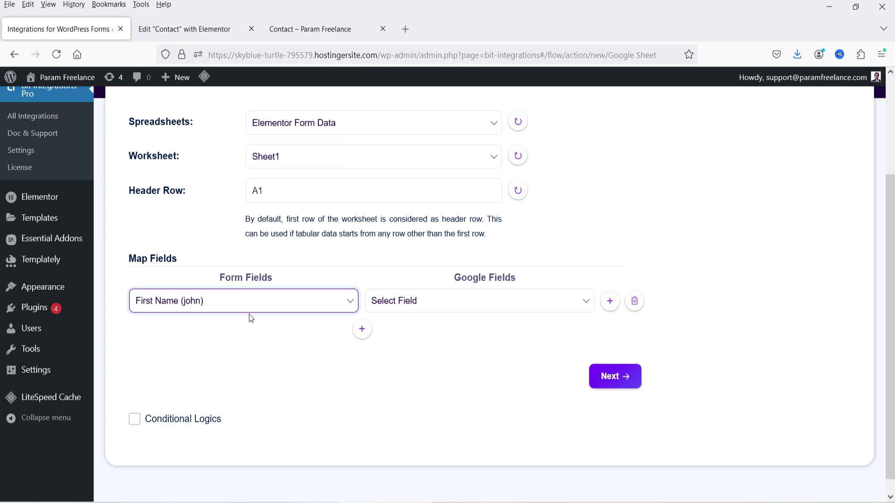
{"action": "left_click", "coordinate": [326, 30]}
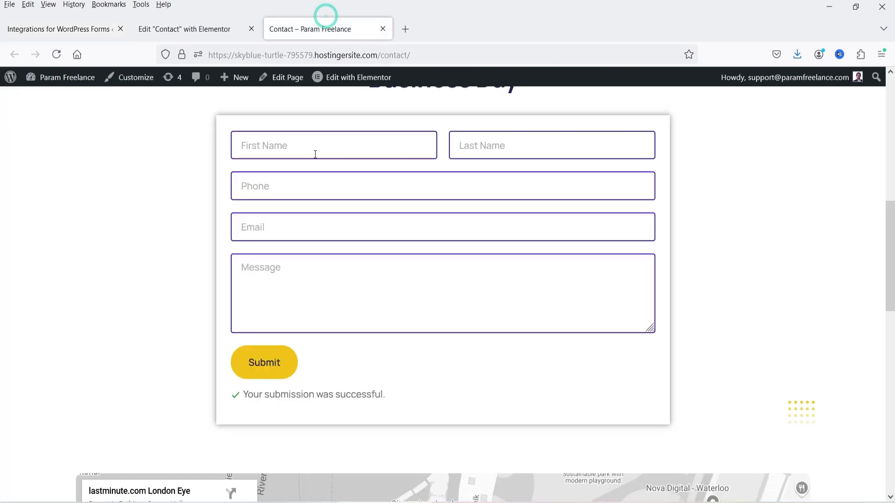
{"action": "left_click", "coordinate": [70, 31]}
{"action": "left_click", "coordinate": [457, 308]}
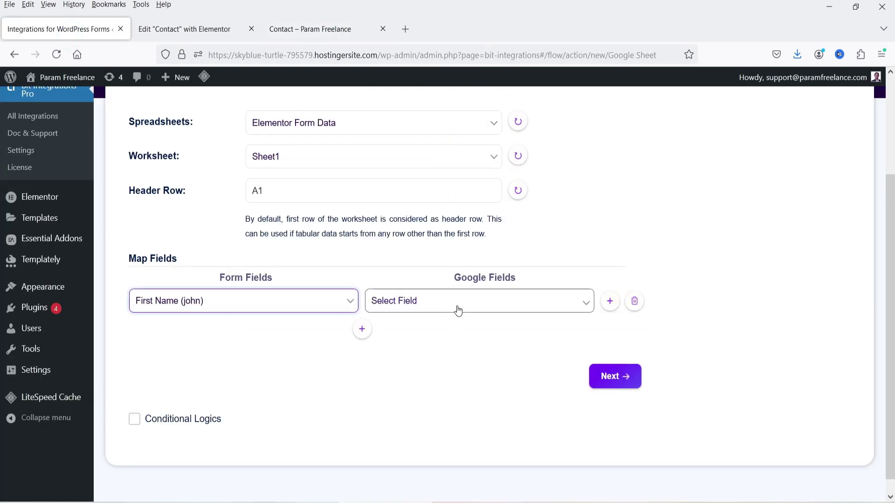
{"action": "left_click", "coordinate": [450, 342]}
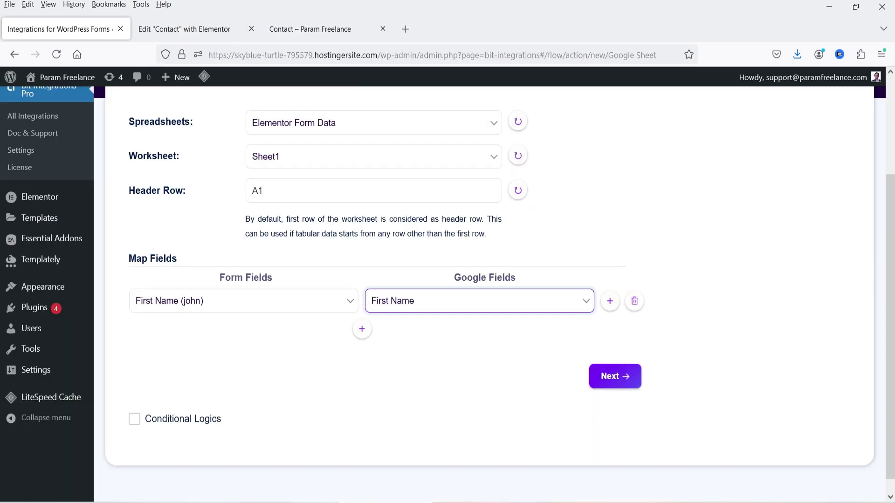
Add a second field mapping that links the Last Name form field to the Last Name Google field.
{"action": "left_click", "coordinate": [358, 334]}
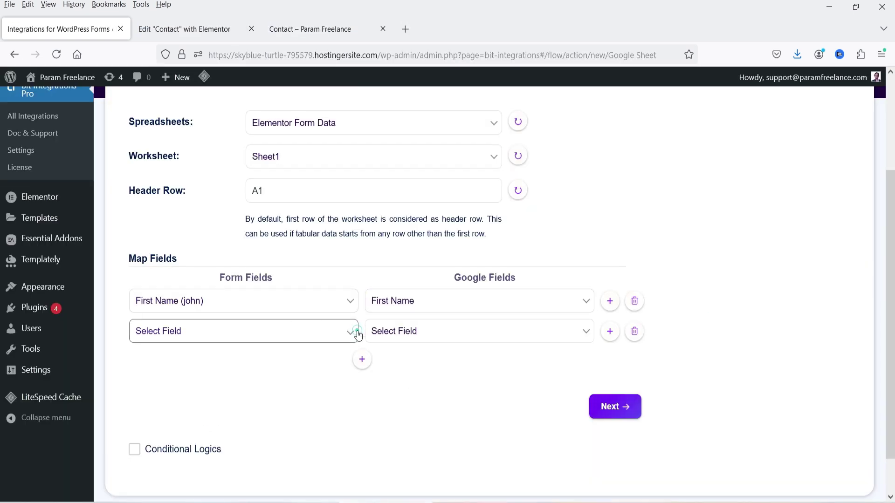
{"action": "left_click", "coordinate": [240, 333]}
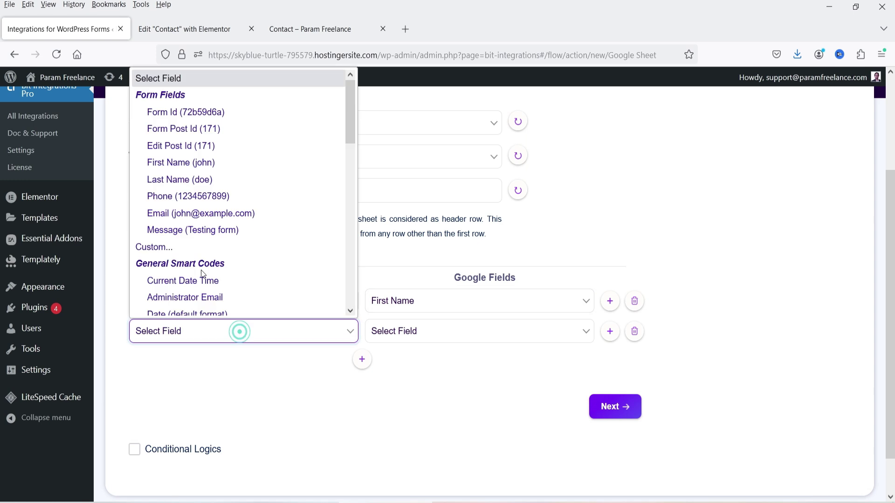
{"action": "left_click", "coordinate": [205, 180]}
{"action": "left_click", "coordinate": [445, 332]}
{"action": "left_click", "coordinate": [451, 392]}
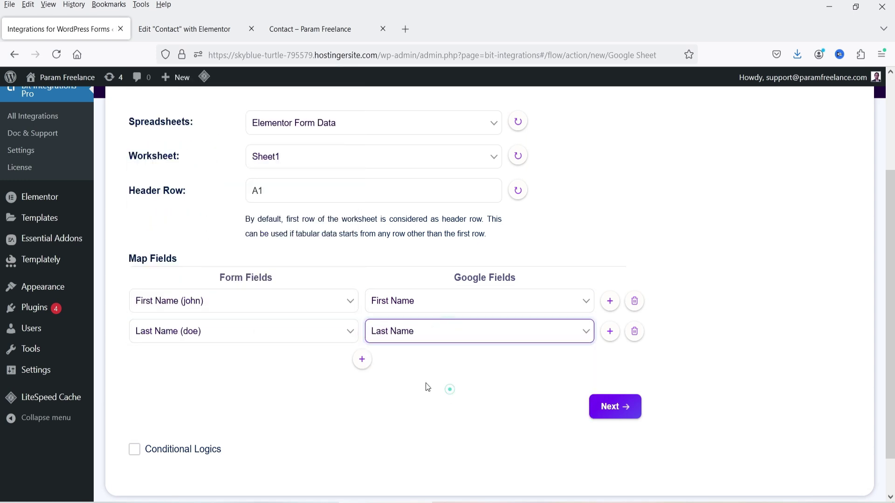
Add a third field mapping that links the Email form field to the Your Email Google field.
{"action": "left_click", "coordinate": [362, 366]}
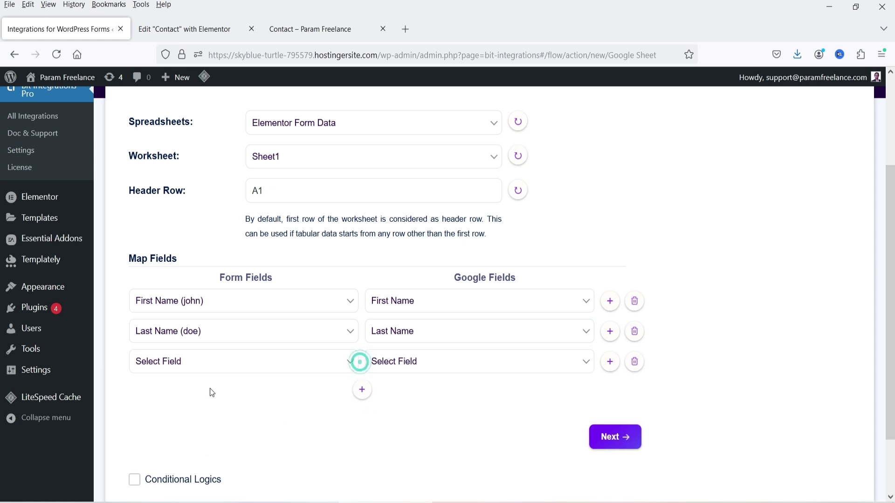
{"action": "left_click", "coordinate": [205, 366]}
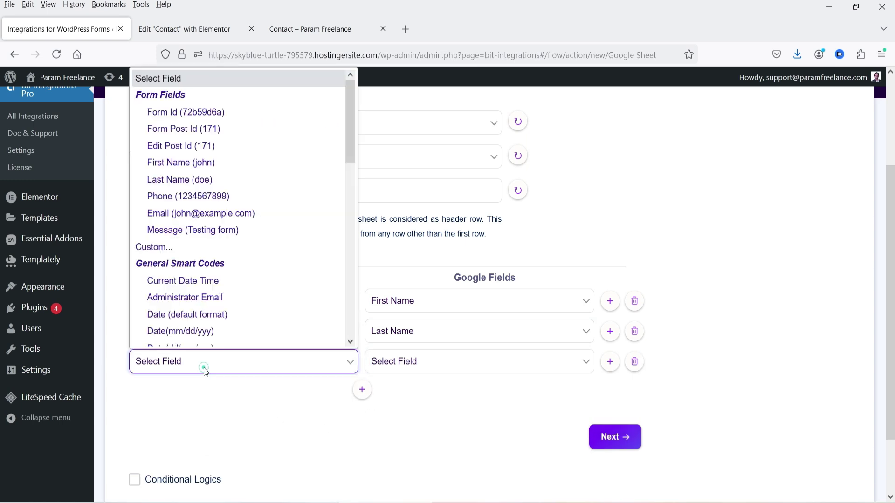
{"action": "left_click", "coordinate": [205, 213]}
{"action": "left_click", "coordinate": [470, 362]}
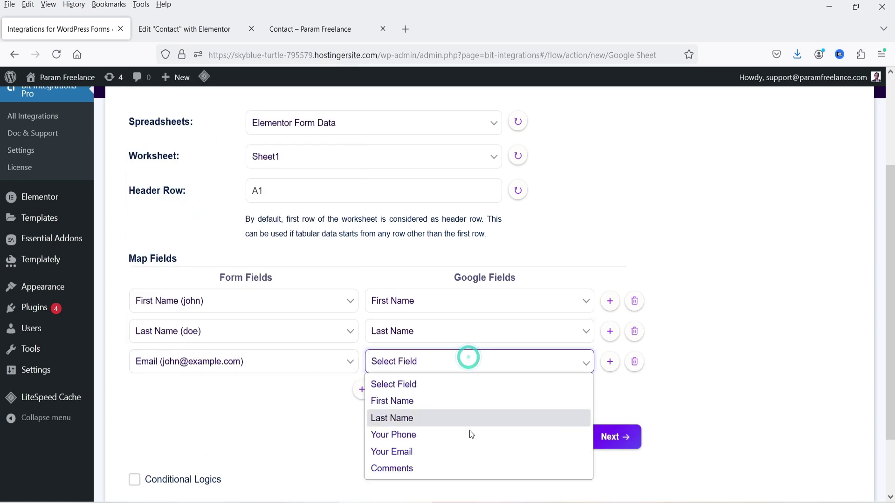
{"action": "left_click", "coordinate": [471, 452]}
Add a fourth field mapping that links the Phone form field to the Your Phone Google field.
{"action": "left_click", "coordinate": [361, 390]}
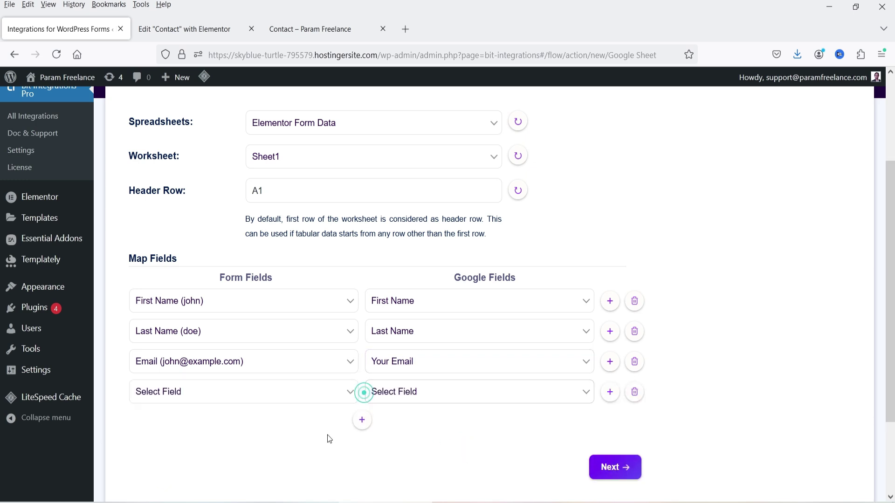
{"action": "left_click", "coordinate": [242, 392]}
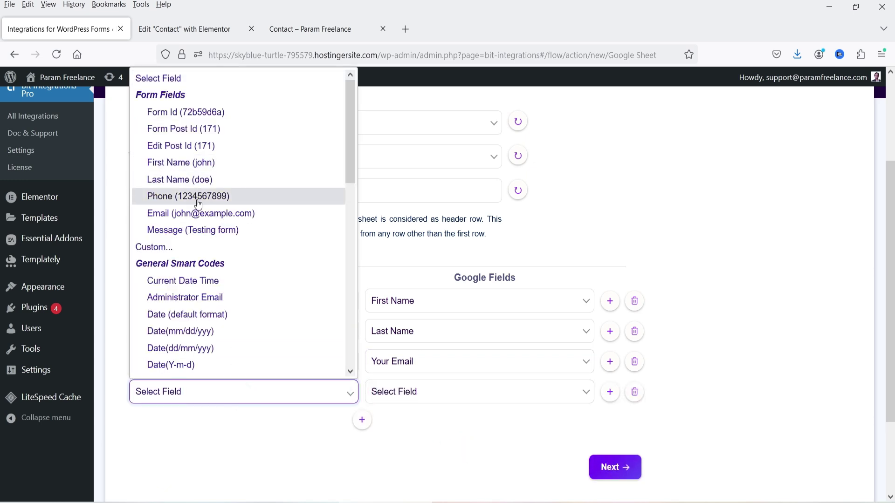
{"action": "left_click", "coordinate": [188, 196]}
{"action": "left_click", "coordinate": [433, 392]}
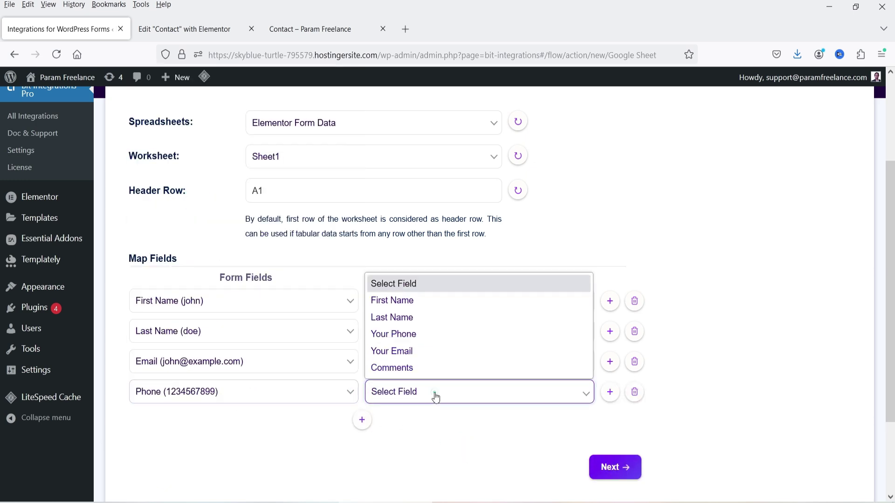
{"action": "left_click", "coordinate": [427, 335]}
Add a fifth field mapping that links the Message form field to the Comments Google field.
{"action": "scroll", "coordinate": [428, 340], "scroll_direction": "down", "scroll_amount": 2}
{"action": "left_click", "coordinate": [370, 315]}
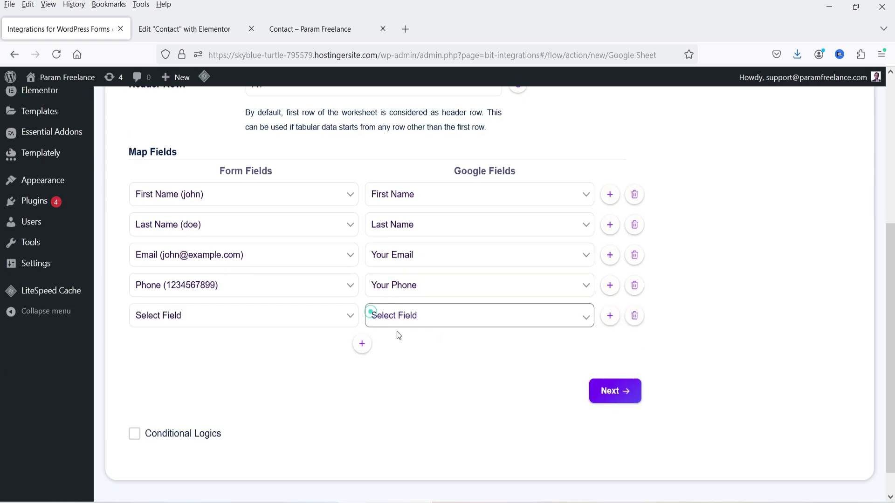
{"action": "left_click", "coordinate": [183, 314]}
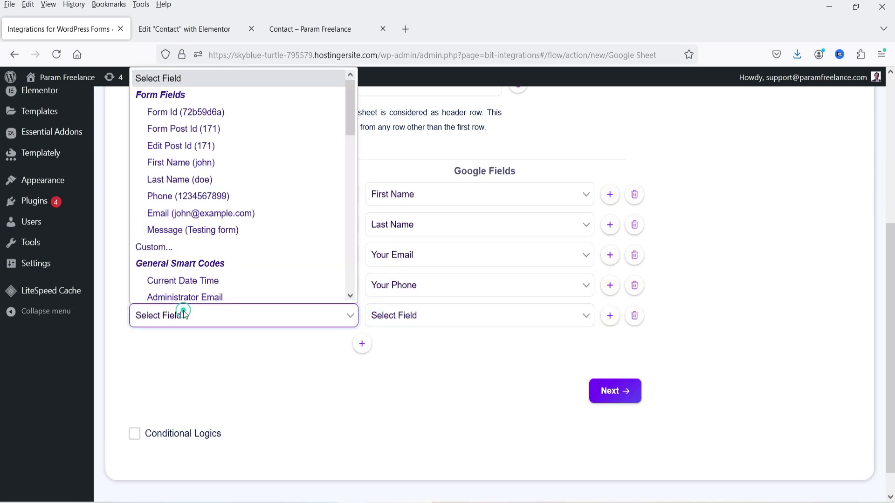
{"action": "left_click", "coordinate": [201, 230]}
{"action": "left_click", "coordinate": [435, 317]}
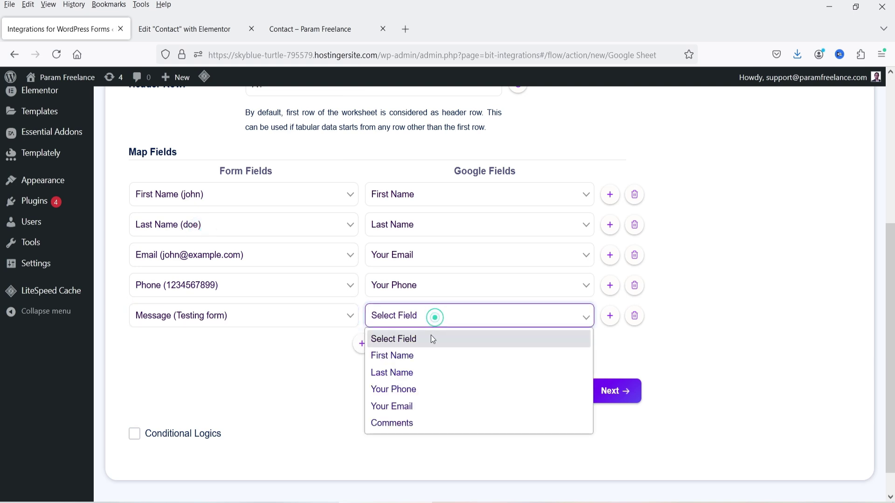
{"action": "left_click", "coordinate": [437, 422]}
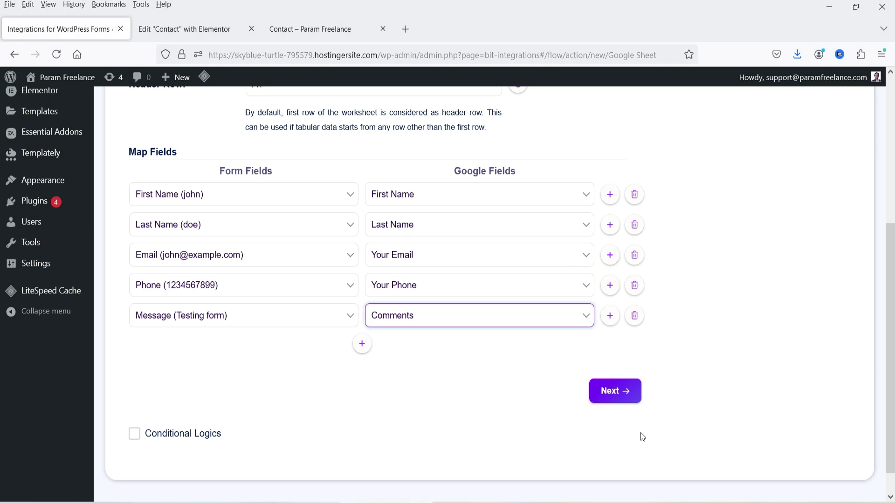
Complete the field mapping stage, then finish and save the Elementor to Google Sheet integration.
{"action": "left_click", "coordinate": [615, 391]}
{"action": "scroll", "coordinate": [746, 327], "scroll_direction": "up", "scroll_amount": 2}
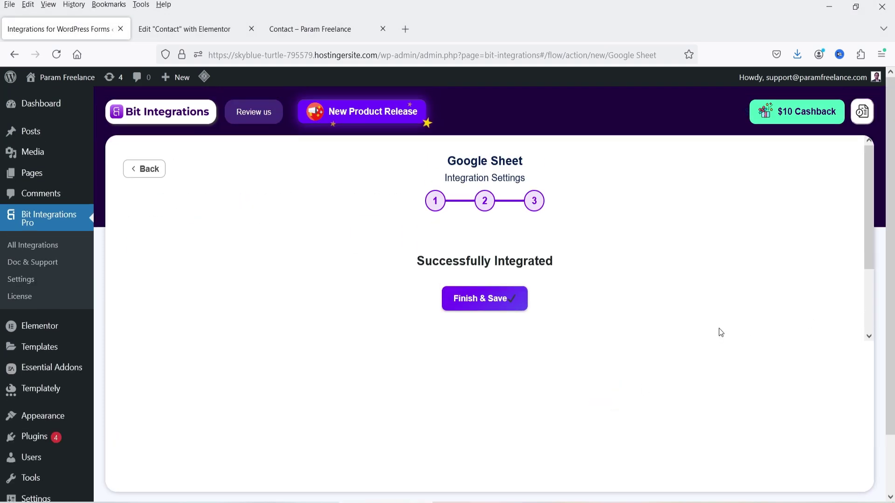
{"action": "left_click", "coordinate": [490, 304]}
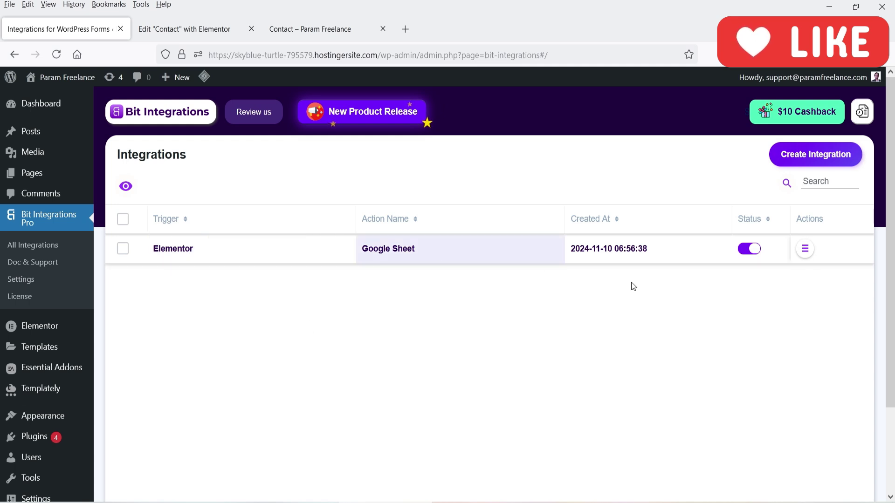
Create another integration, search its triggers for "ele" and choose Elementor as the trigger.
{"action": "left_click", "coordinate": [800, 157]}
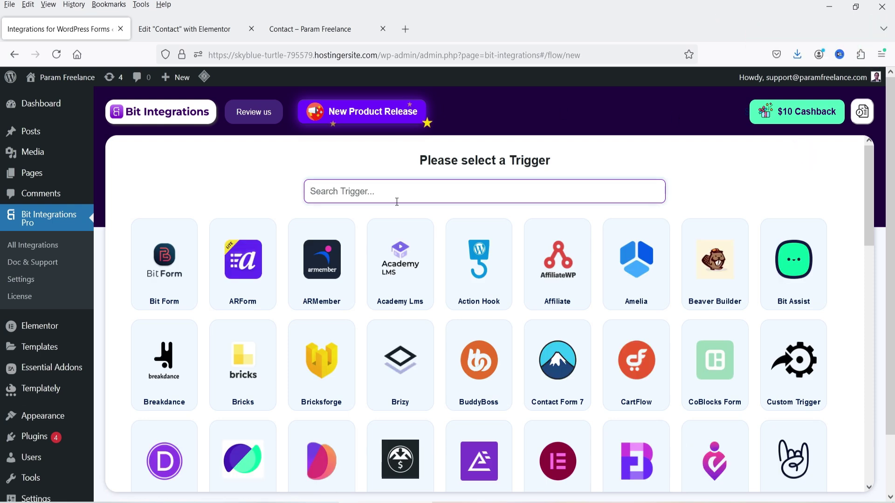
{"action": "type", "text": "em"}
{"action": "key", "text": "BackSpace"}
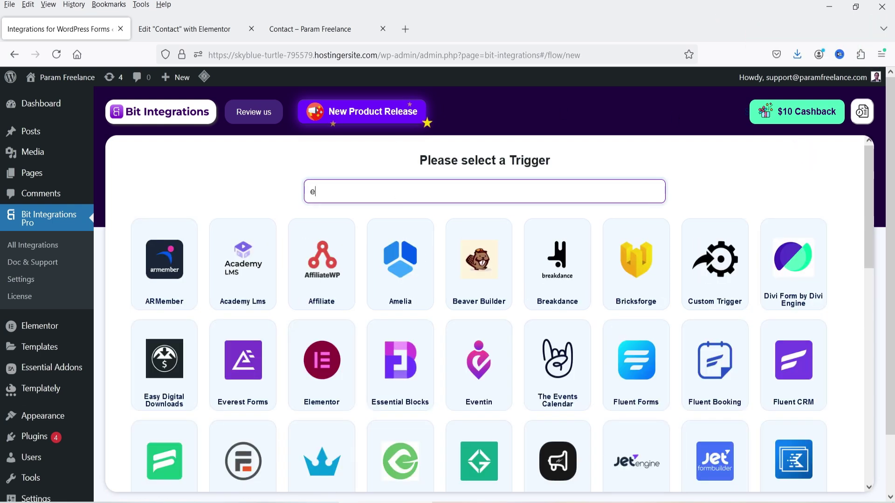
{"action": "type", "text": "le"}
{"action": "left_click", "coordinate": [494, 287]}
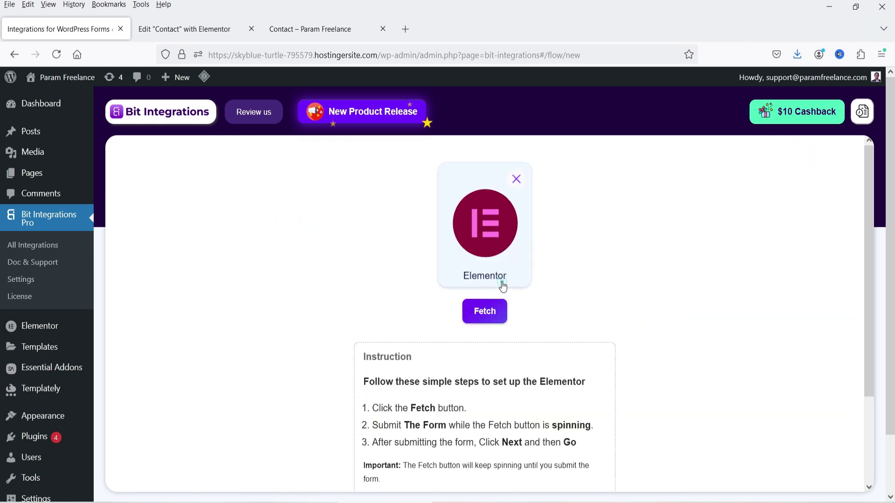
Start fetching form data for the Elementor trigger and switch to the website's live Contact page.
{"action": "left_click", "coordinate": [484, 310]}
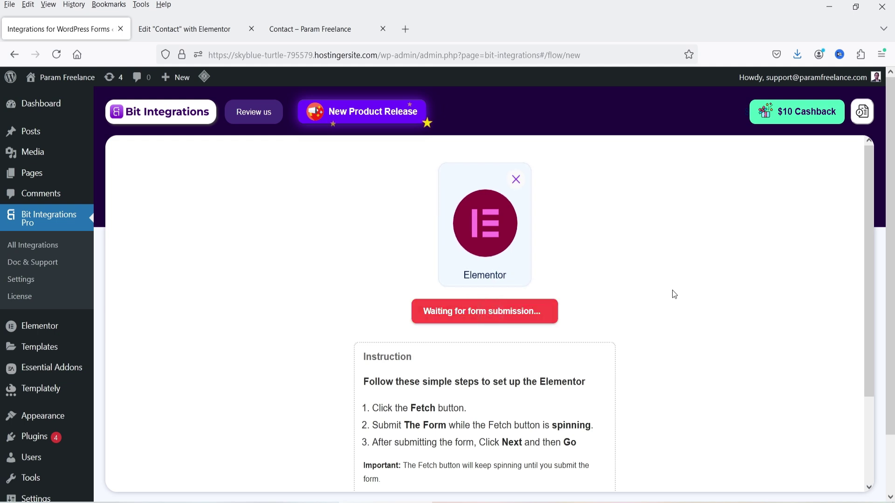
{"action": "scroll", "coordinate": [672, 294], "scroll_direction": "down", "scroll_amount": 2}
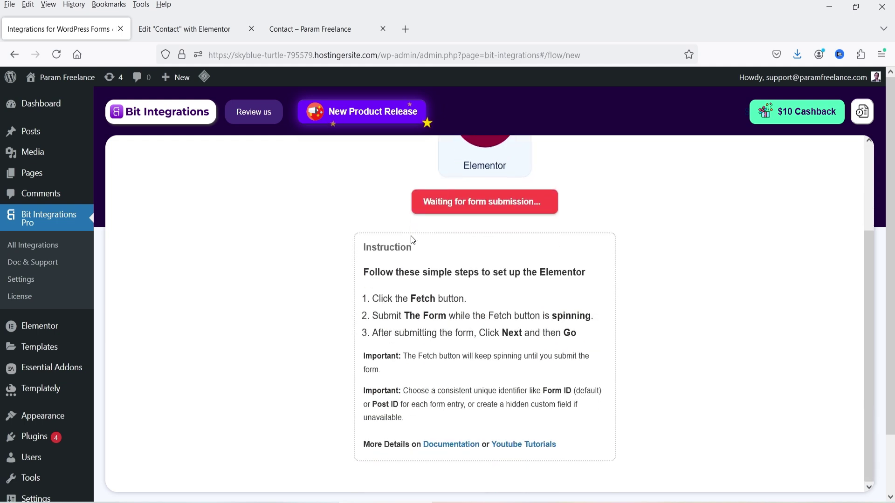
{"action": "left_click", "coordinate": [300, 29]}
Fill in the contact form's First Name, Last Name, Phone and Email fields with the test contact's details.
{"action": "left_click", "coordinate": [280, 146]}
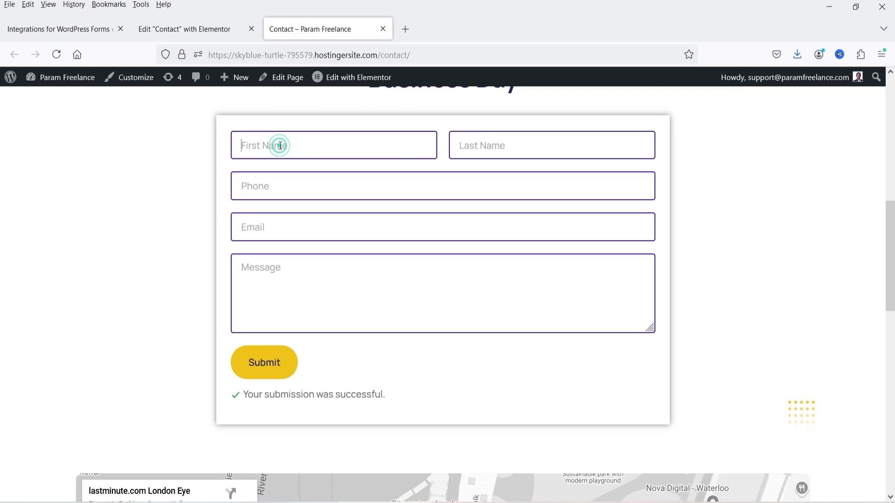
{"action": "type", "text": "john"}
{"action": "key", "text": "Tab"}
{"action": "type", "text": "doe"}
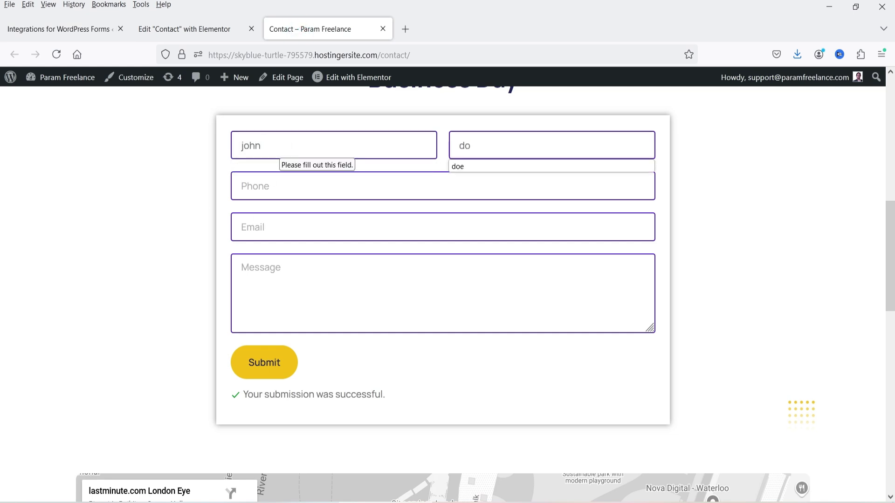
{"action": "key", "text": "Tab"}
{"action": "type", "text": "1234567899"}
{"action": "key", "text": "Tab"}
{"action": "type", "text": "john@example.com"}
Enter "testing form" as the contact form's message and submit the form.
{"action": "key", "text": "Tab"}
{"action": "type", "text": "tetsing"}
{"action": "key", "text": "BackSpace"}
{"action": "key", "text": "BackSpace"}
{"action": "key", "text": "BackSpace"}
{"action": "key", "text": "BackSpace"}
{"action": "key", "text": "BackSpace"}
{"action": "type", "text": "sting"}
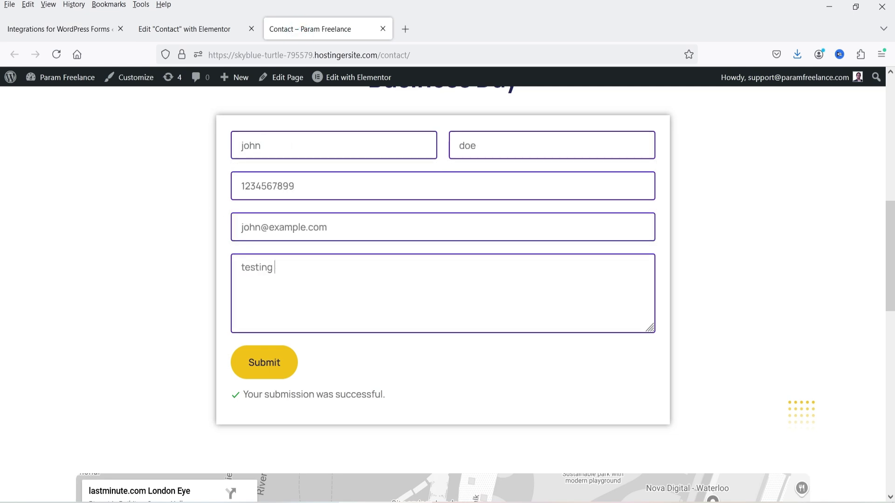
{"action": "type", "text": " form"}
{"action": "left_click", "coordinate": [254, 363]}
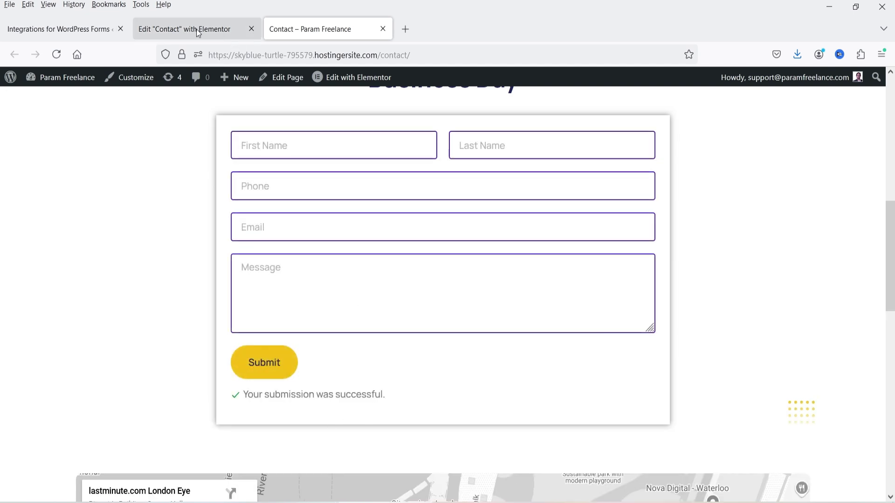
Return to Bit Integrations, proceed from the fetched form fields to the actions, search for "zoho" and choose Zoho CRM.
{"action": "left_click", "coordinate": [59, 28]}
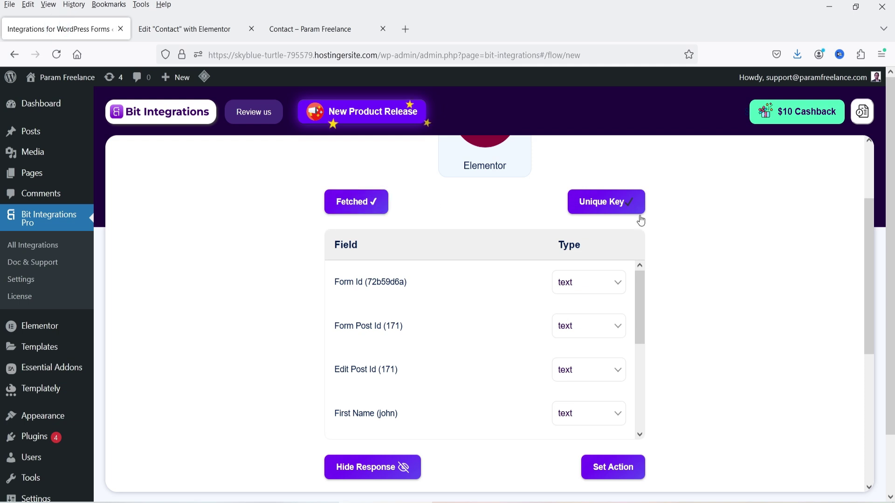
{"action": "scroll", "coordinate": [705, 237], "scroll_direction": "down", "scroll_amount": 3}
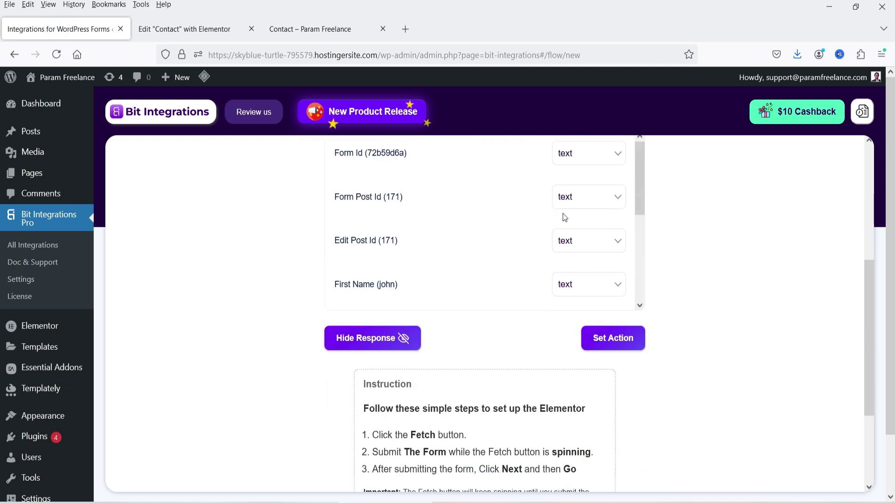
{"action": "scroll", "coordinate": [785, 277], "scroll_direction": "up", "scroll_amount": 3}
{"action": "scroll", "coordinate": [535, 301], "scroll_direction": "down", "scroll_amount": 3}
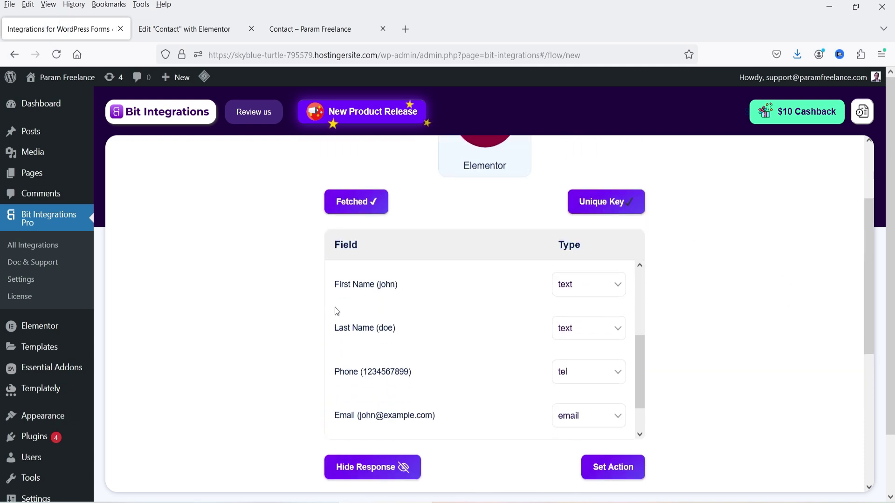
{"action": "scroll", "coordinate": [534, 368], "scroll_direction": "down", "scroll_amount": 2}
{"action": "scroll", "coordinate": [787, 357], "scroll_direction": "down", "scroll_amount": 5}
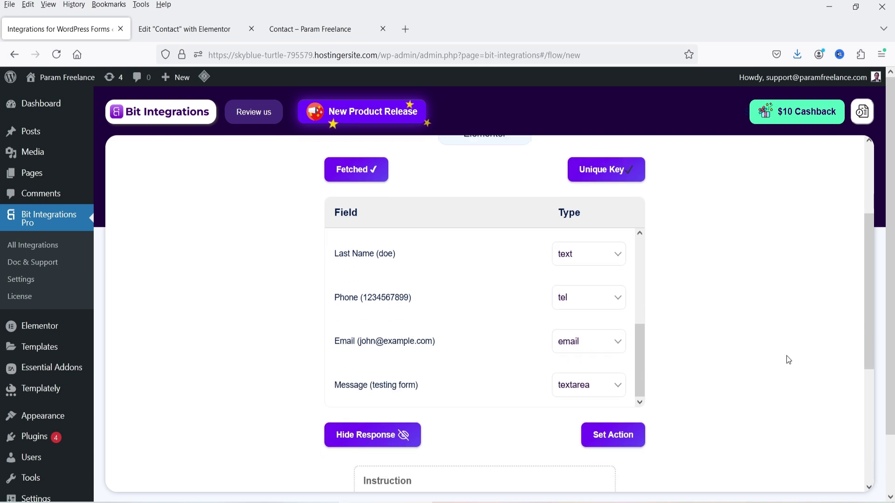
{"action": "left_click", "coordinate": [625, 289]}
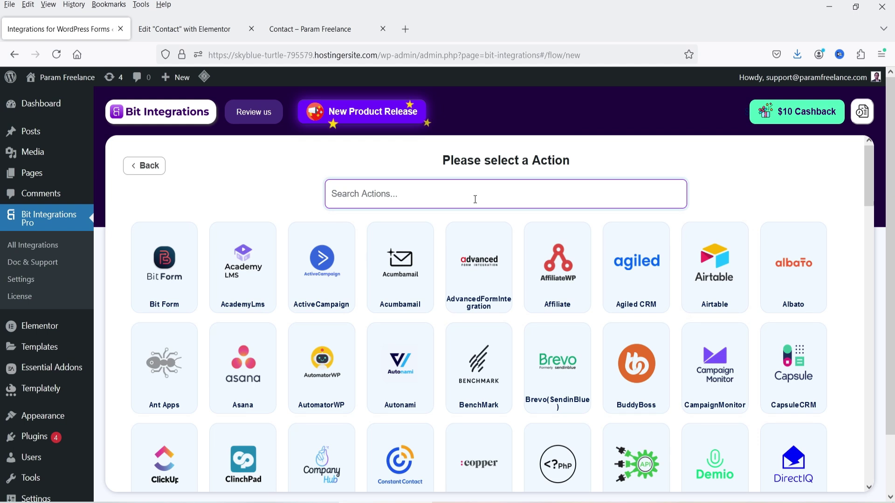
{"action": "type", "text": "zoho"}
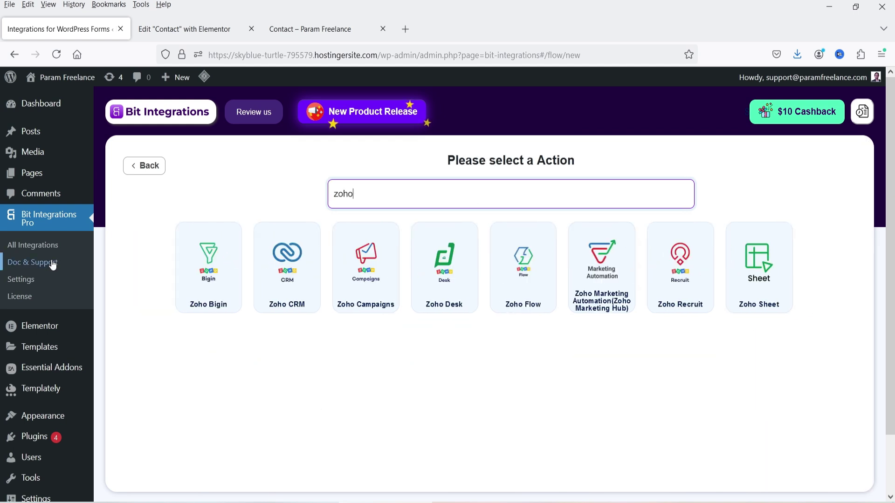
{"action": "left_click", "coordinate": [273, 293]}
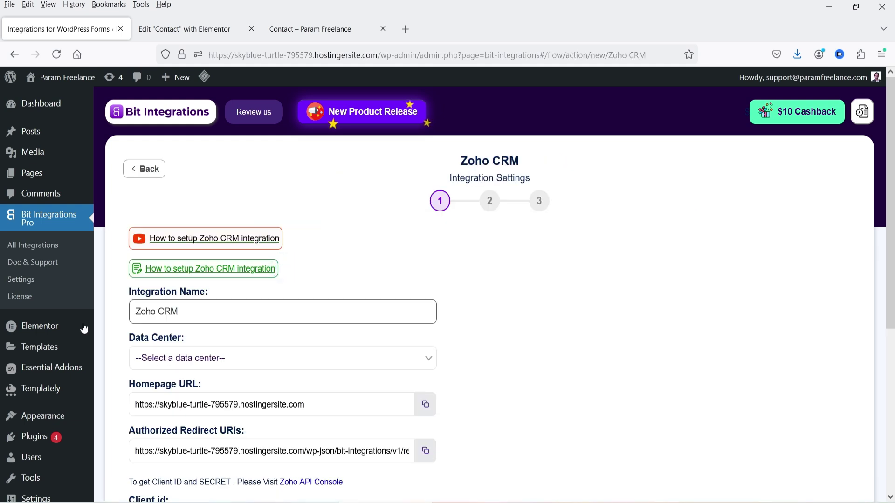
Set the Zoho CRM integration's data center to zoho.in and open the linked Zoho API Console.
{"action": "scroll", "coordinate": [566, 288], "scroll_direction": "down", "scroll_amount": 3}
{"action": "left_click", "coordinate": [193, 188]}
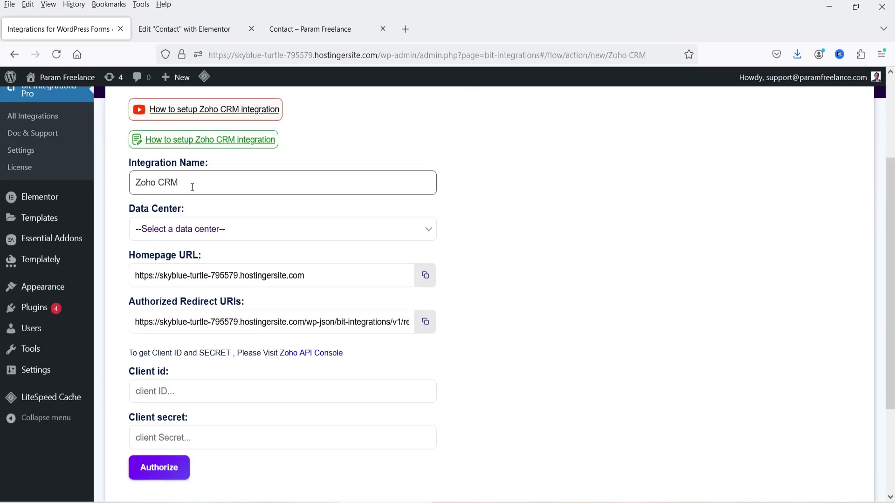
{"action": "left_click", "coordinate": [236, 232]}
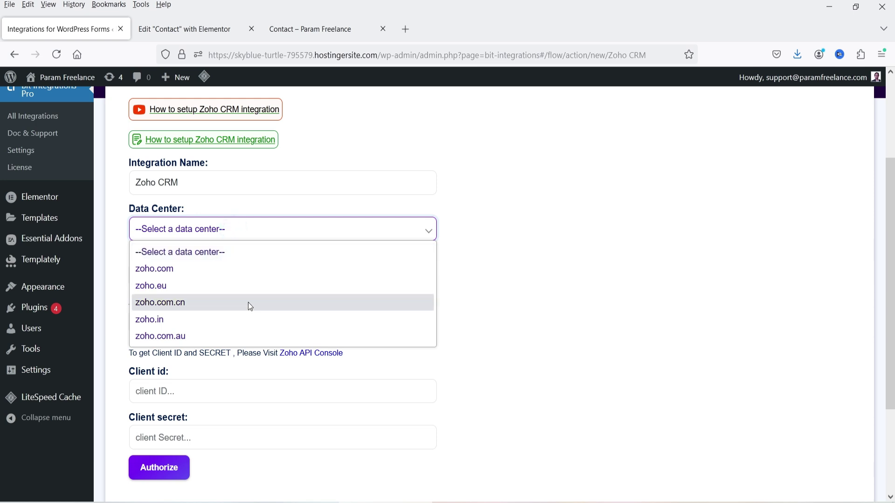
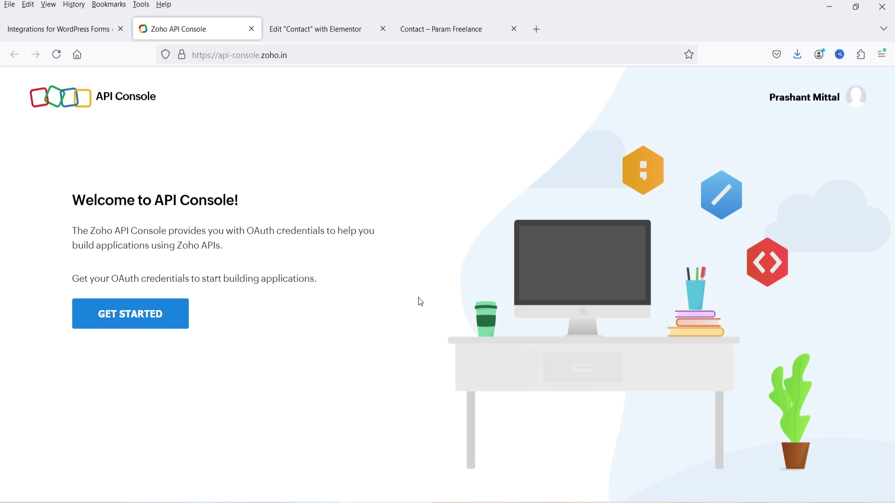
Start a new Server-based Applications client in the Zoho API Console and name it Bit Integration.
{"action": "left_click", "coordinate": [132, 321]}
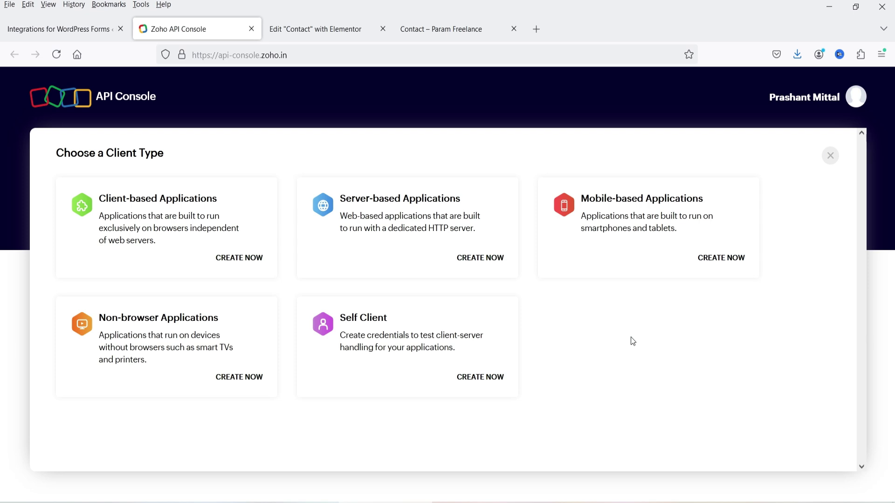
{"action": "left_click", "coordinate": [380, 218]}
{"action": "left_click", "coordinate": [121, 259]}
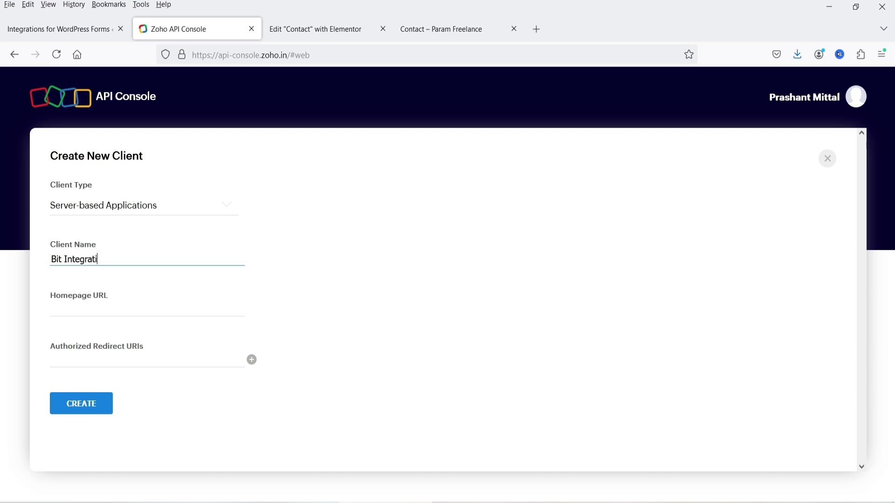
Copy the Homepage URL from the Zoho CRM integration settings into the new client's Homepage URL.
{"action": "left_click", "coordinate": [131, 309]}
{"action": "left_click", "coordinate": [85, 38]}
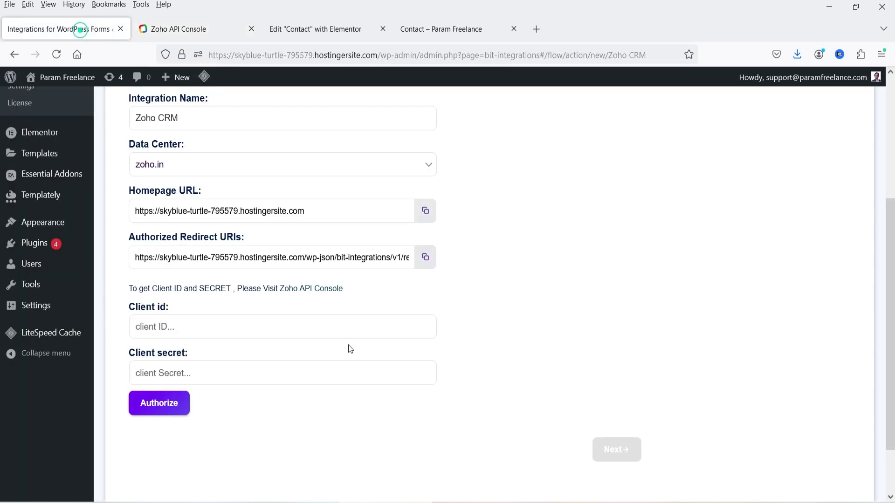
{"action": "left_click", "coordinate": [423, 217]}
{"action": "left_click", "coordinate": [173, 28]}
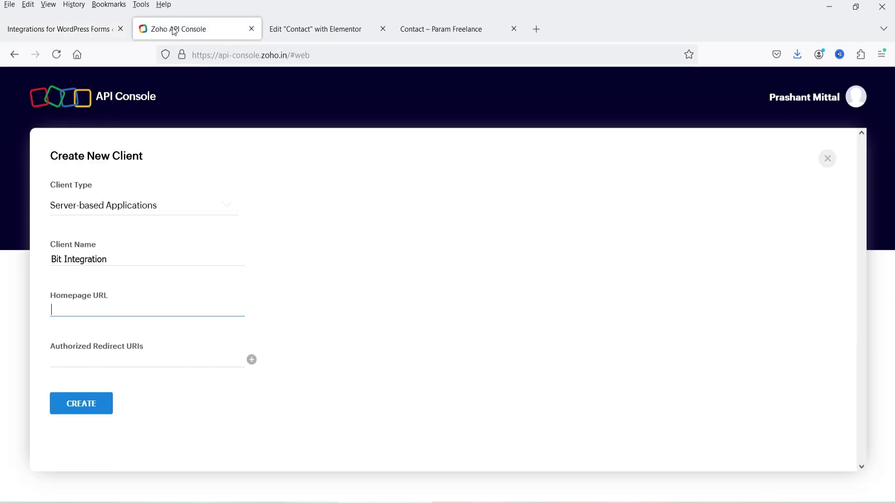
{"action": "left_click", "coordinate": [110, 313]}
{"action": "key", "text": "ctrl+v"}
Copy the Authorized Redirect URI from the integration settings into the new Zoho client and create the client.
{"action": "left_click", "coordinate": [73, 30]}
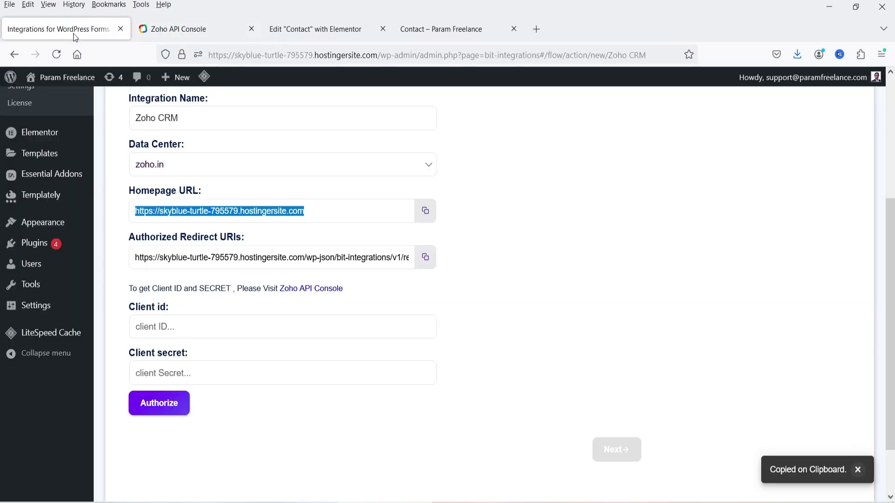
{"action": "left_click", "coordinate": [424, 255]}
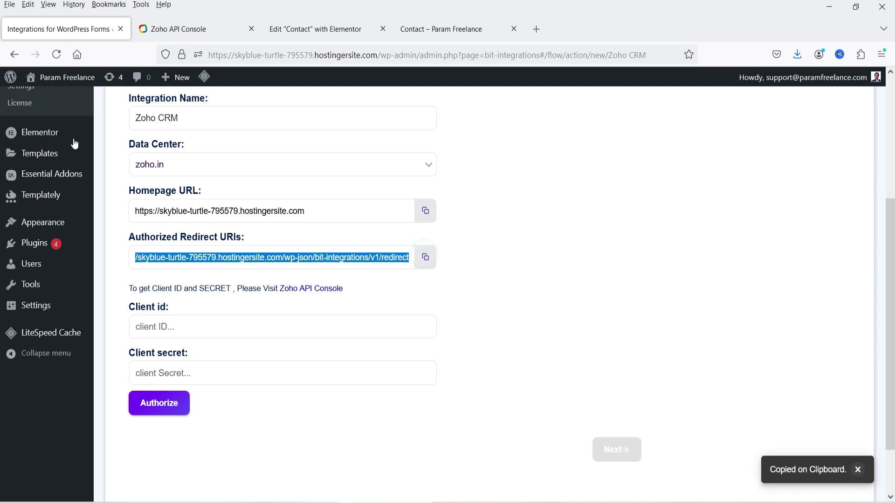
{"action": "left_click", "coordinate": [159, 32]}
{"action": "left_click", "coordinate": [124, 359]}
{"action": "key", "text": "ctrl+v"}
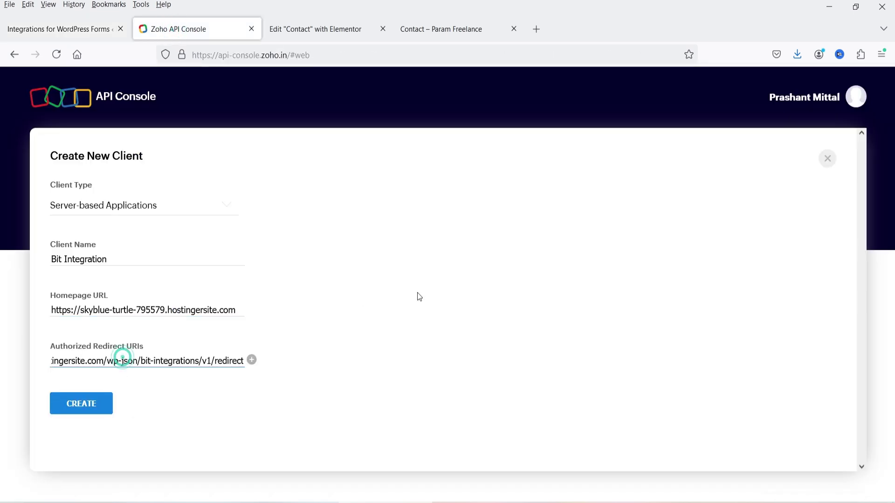
{"action": "left_click", "coordinate": [92, 408]}
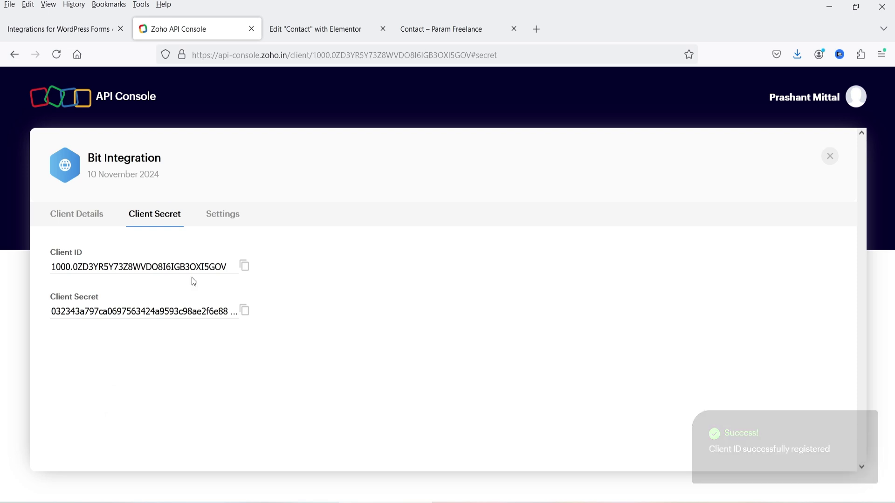
Copy the client ID from the Zoho API Console into the integration's Client id field.
{"action": "left_click", "coordinate": [245, 265]}
{"action": "left_click", "coordinate": [54, 21]}
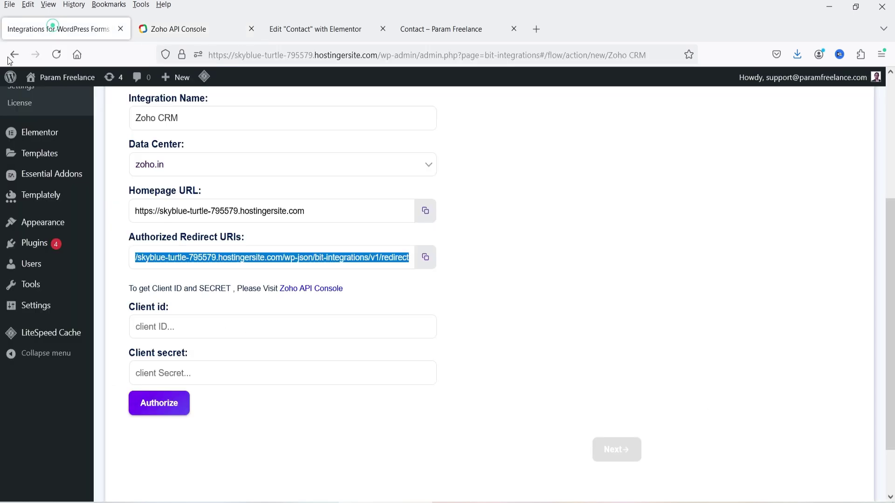
{"action": "left_click", "coordinate": [166, 326]}
{"action": "key", "text": "ctrl+v"}
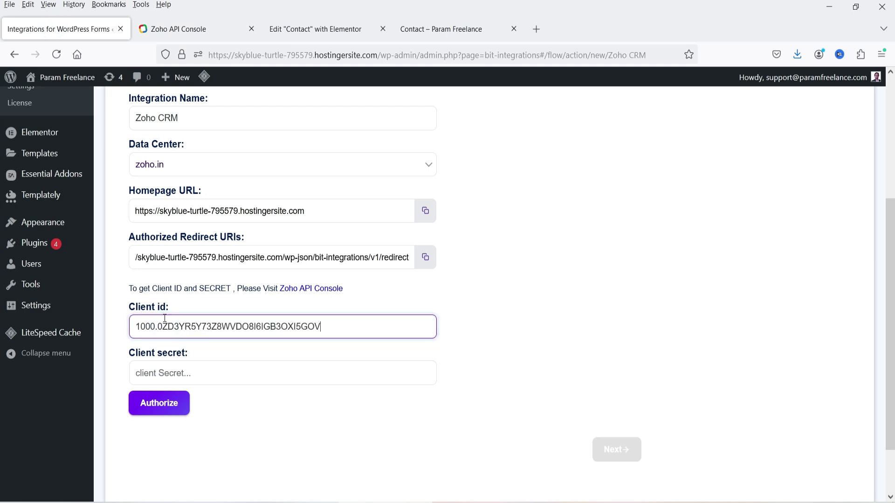
Copy the client secret from the Zoho API Console into the integration's Client secret field.
{"action": "left_click", "coordinate": [175, 28]}
{"action": "left_click", "coordinate": [244, 311]}
{"action": "left_click", "coordinate": [65, 37]}
{"action": "left_click", "coordinate": [200, 373]}
{"action": "key", "text": "ctrl+v"}
Authorize the Zoho CRM connection, accept the requested CRM access and continue to the second integration stage.
{"action": "left_click", "coordinate": [160, 403]}
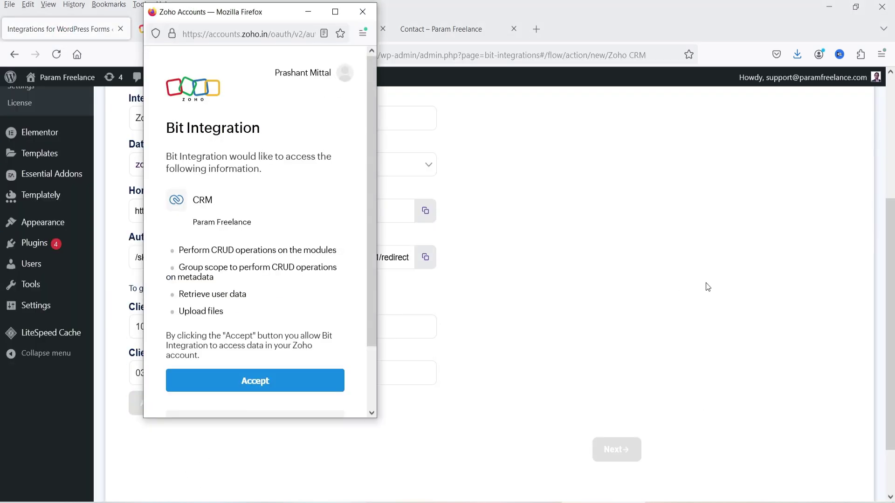
{"action": "left_click", "coordinate": [255, 390]}
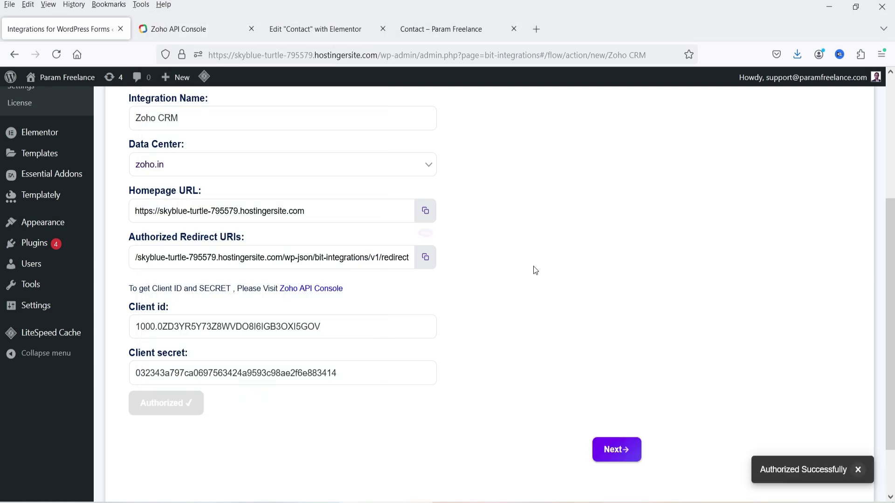
{"action": "left_click", "coordinate": [612, 450]}
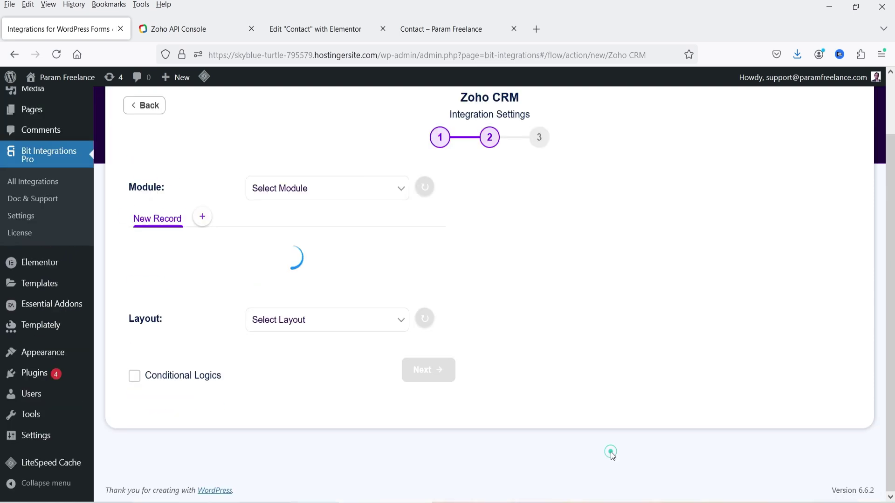
Set the Zoho CRM module to Leads and its layout to Standard.
{"action": "left_click", "coordinate": [322, 196]}
{"action": "left_click", "coordinate": [305, 294]}
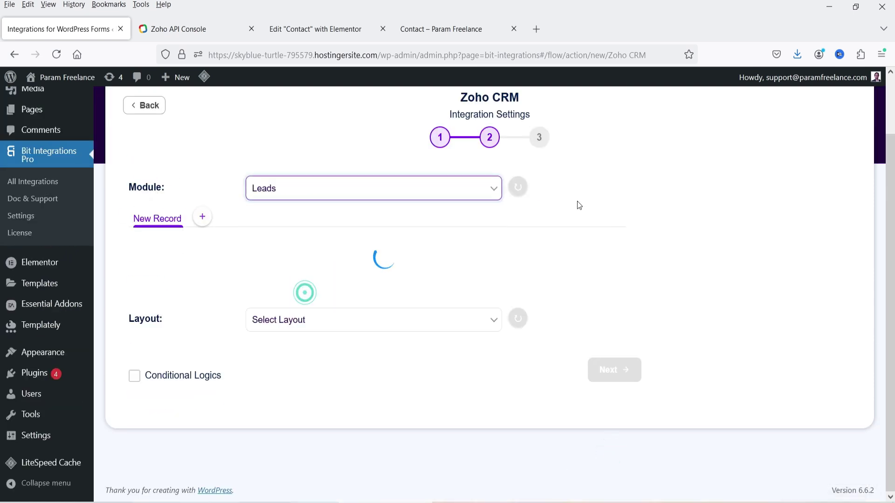
{"action": "left_click", "coordinate": [293, 266]}
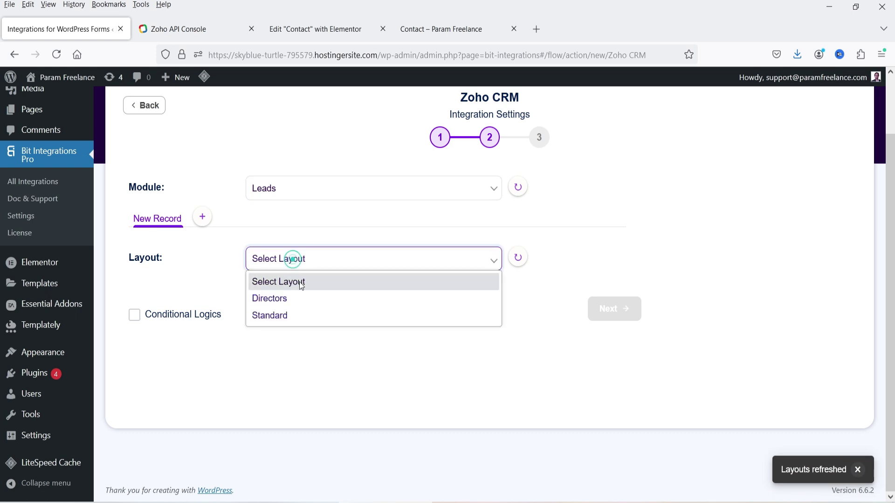
{"action": "left_click", "coordinate": [305, 311]}
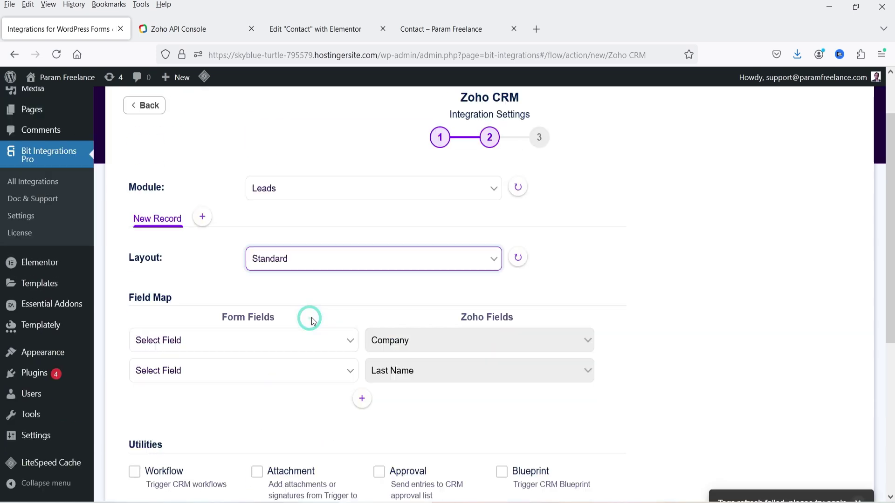
Map the form's First Name field to Zoho's Company and its Last Name field to Zoho's Last Name.
{"action": "scroll", "coordinate": [695, 294], "scroll_direction": "down", "scroll_amount": 4}
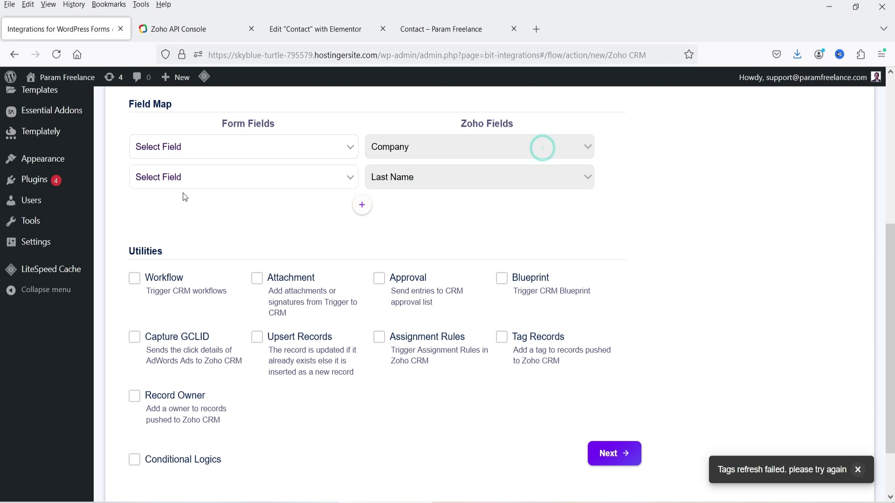
{"action": "mouse_move", "coordinate": [440, 24]}
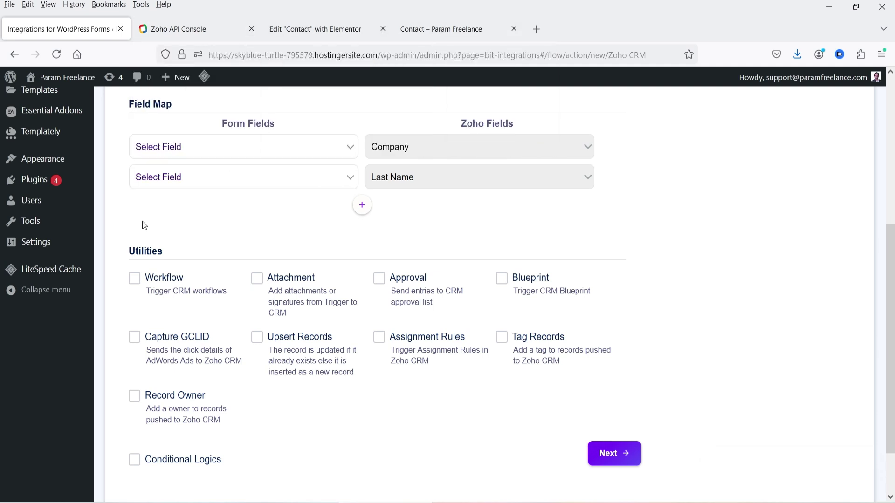
{"action": "left_click", "coordinate": [221, 147]}
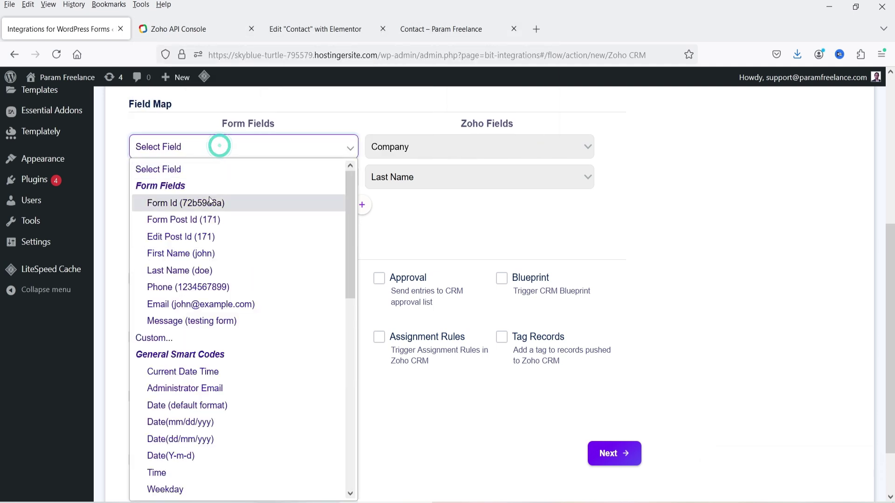
{"action": "left_click", "coordinate": [204, 253]}
{"action": "left_click", "coordinate": [217, 186]}
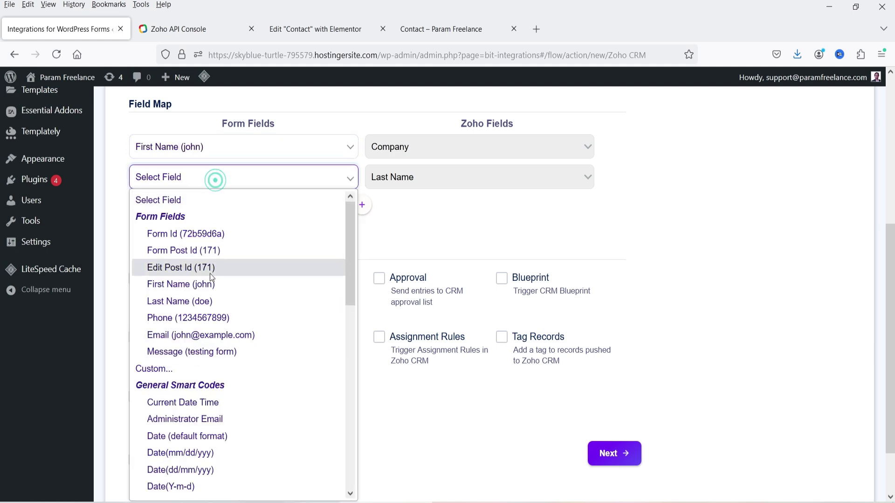
{"action": "left_click", "coordinate": [210, 302]}
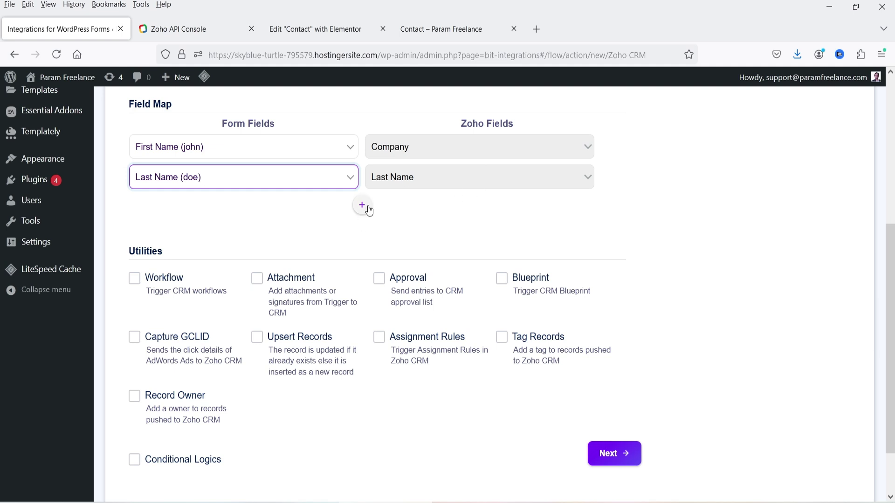
Add a field mapping that links the form's Phone field to Zoho's Phone field.
{"action": "left_click", "coordinate": [366, 208]}
{"action": "left_click", "coordinate": [231, 213]}
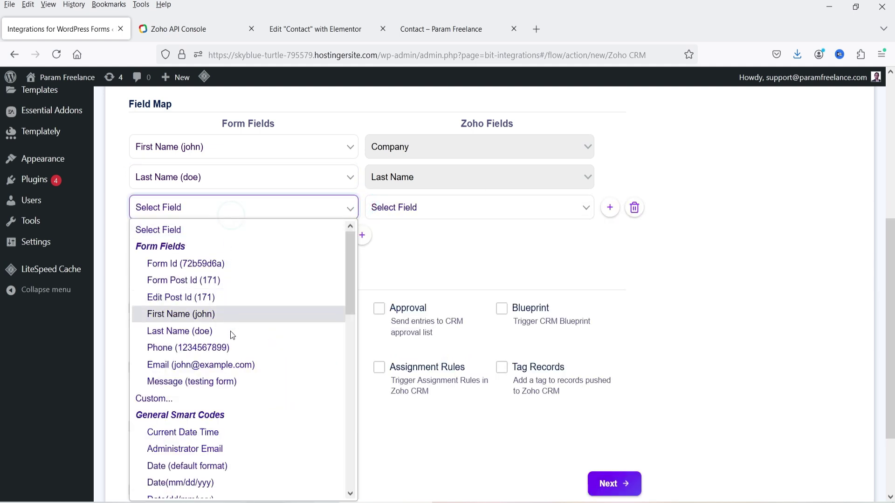
{"action": "left_click", "coordinate": [229, 348]}
{"action": "left_click", "coordinate": [435, 213]}
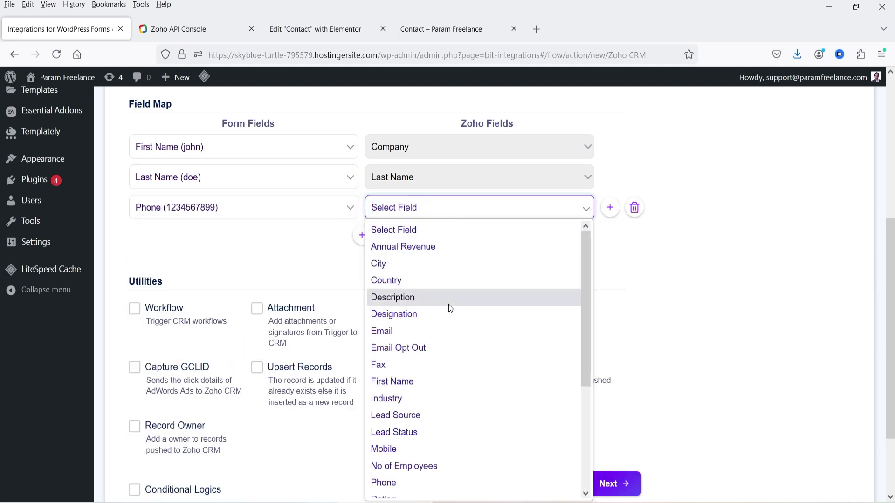
{"action": "scroll", "coordinate": [466, 346], "scroll_direction": "down", "scroll_amount": 5}
{"action": "left_click", "coordinate": [464, 323]}
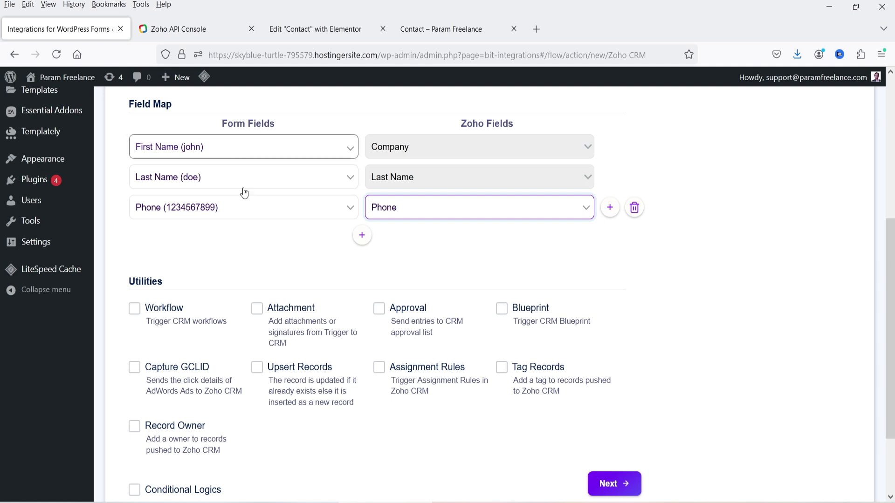
Add another field mapping that links the form's Email field to Zoho's Email field.
{"action": "left_click", "coordinate": [362, 235]}
{"action": "left_click", "coordinate": [196, 242]}
{"action": "left_click", "coordinate": [210, 394]}
{"action": "left_click", "coordinate": [445, 239]}
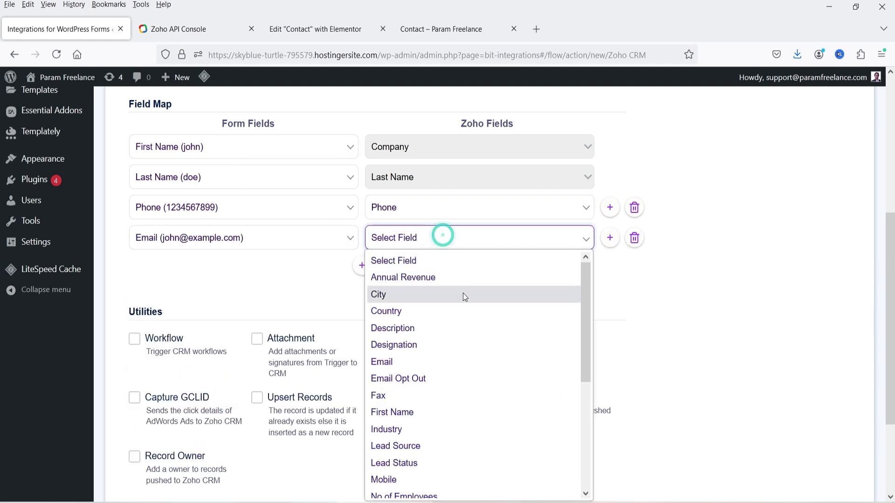
{"action": "left_click", "coordinate": [382, 362]}
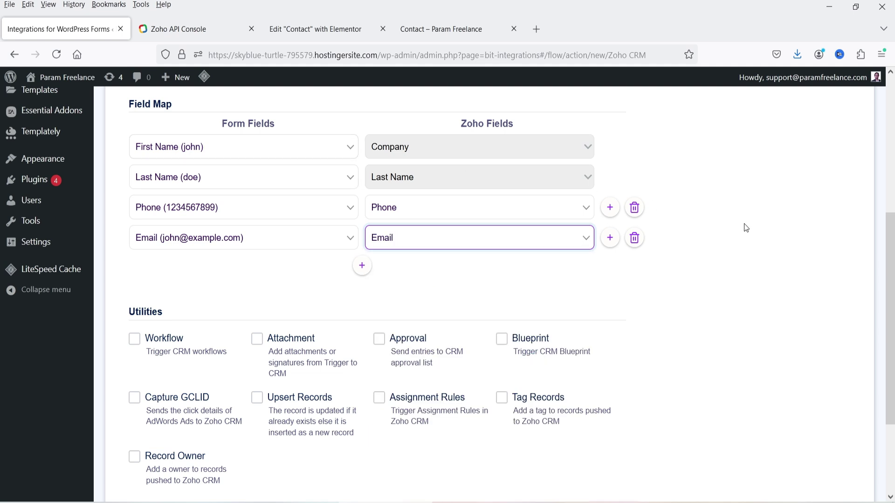
Continue without enabling any utilities, and finish and save the Zoho CRM integration.
{"action": "scroll", "coordinate": [736, 227], "scroll_direction": "down", "scroll_amount": 3}
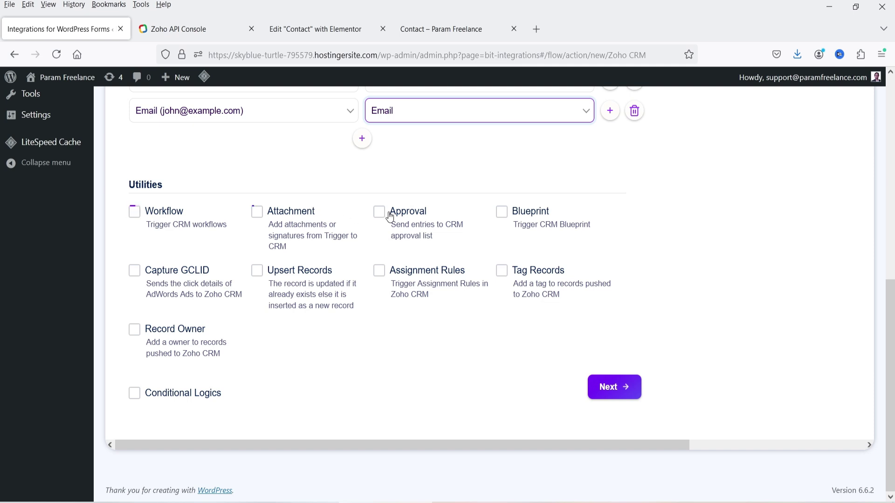
{"action": "left_click", "coordinate": [162, 231]}
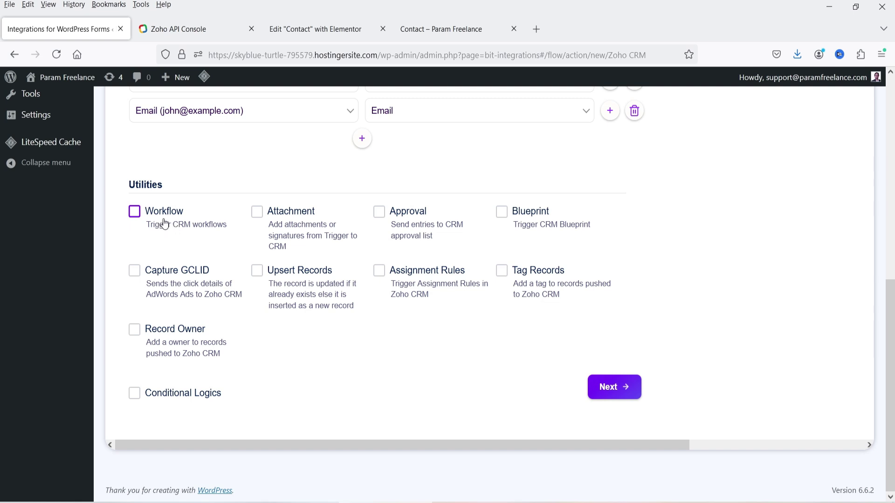
{"action": "left_click", "coordinate": [626, 390]}
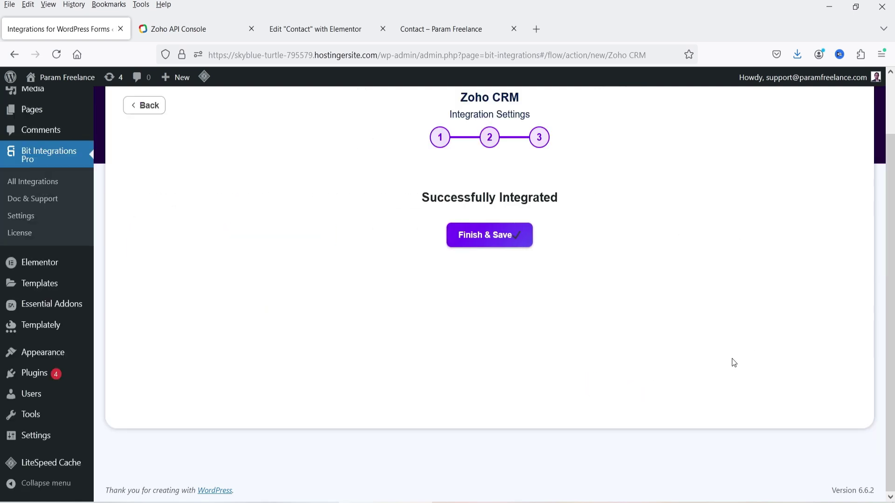
{"action": "left_click", "coordinate": [481, 240]}
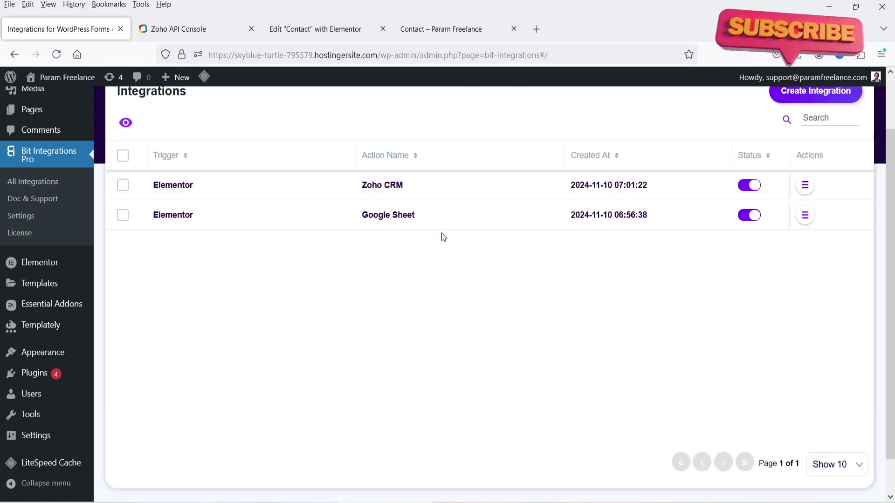
Switch to the website's Contact page and reload it.
{"action": "left_click", "coordinate": [436, 29]}
{"action": "scroll", "coordinate": [852, 179], "scroll_direction": "up", "scroll_amount": 6}
{"action": "scroll", "coordinate": [631, 192], "scroll_direction": "down", "scroll_amount": 2}
{"action": "scroll", "coordinate": [624, 192], "scroll_direction": "up", "scroll_amount": 4}
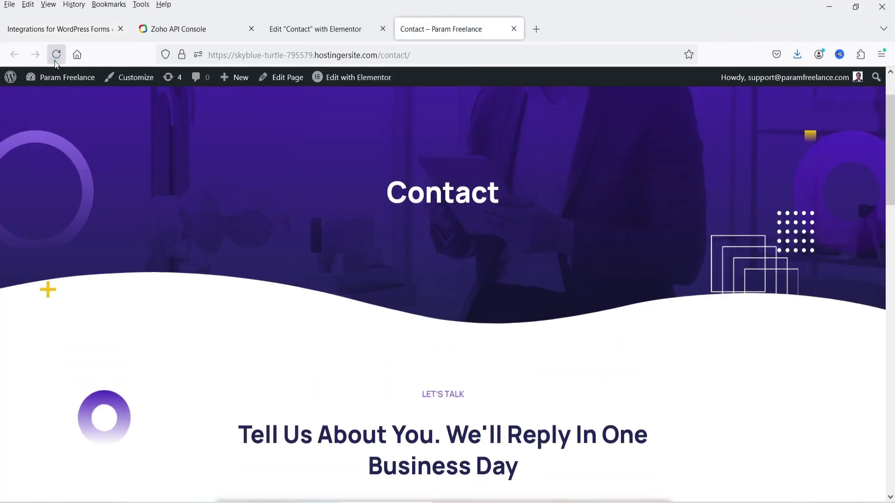
{"action": "key", "text": "F5"}
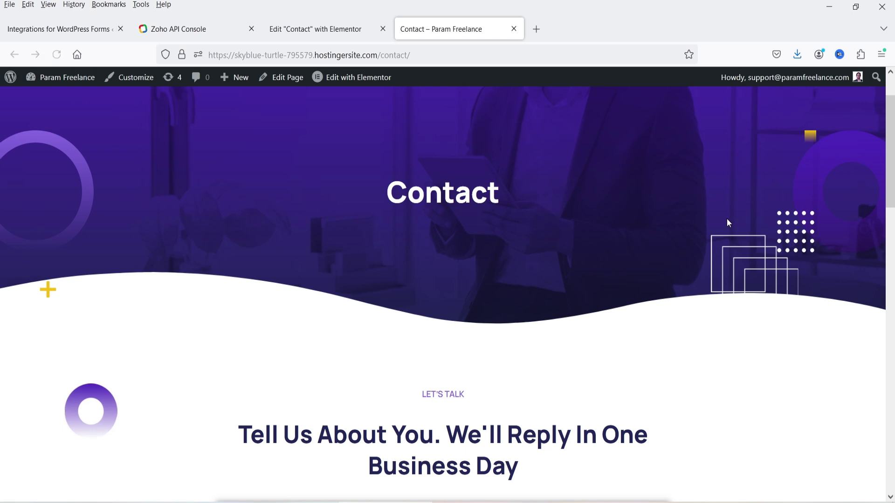
Fill in the contact form with a test first name, last name, phone, email and the message "Bit integration testing", and submit it.
{"action": "scroll", "coordinate": [726, 219], "scroll_direction": "down", "scroll_amount": 5}
{"action": "left_click", "coordinate": [305, 274]}
{"action": "type", "text": "Jane"}
{"action": "key", "text": "Tab"}
{"action": "type", "text": "Doe"}
{"action": "key", "text": "Tab"}
{"action": "type", "text": "9876543210"}
{"action": "key", "text": "Tab"}
{"action": "type", "text": "jane@example.com"}
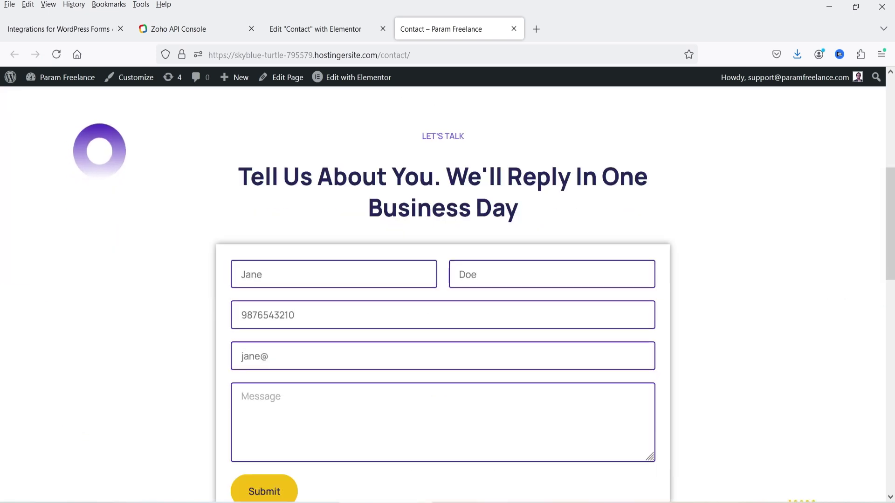
{"action": "key", "text": "Tab"}
{"action": "type", "text": "Bit integration testing"}
{"action": "scroll", "coordinate": [334, 413], "scroll_direction": "down", "scroll_amount": 3}
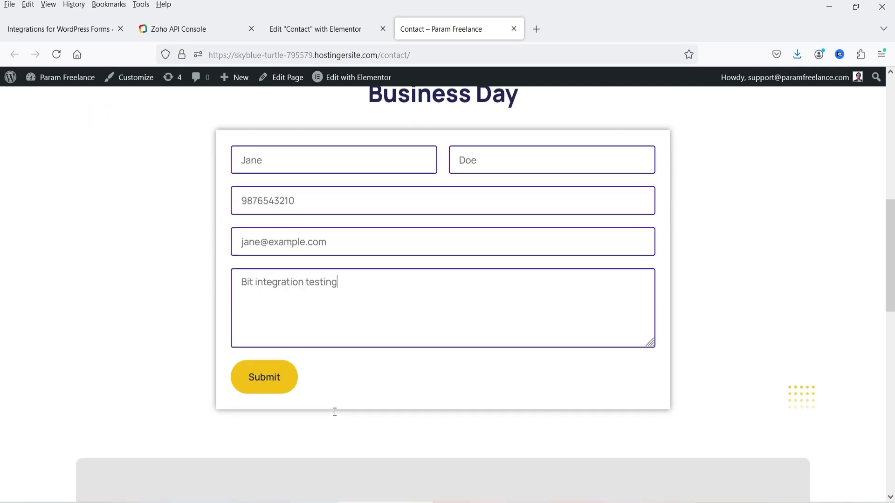
{"action": "left_click", "coordinate": [299, 357]}
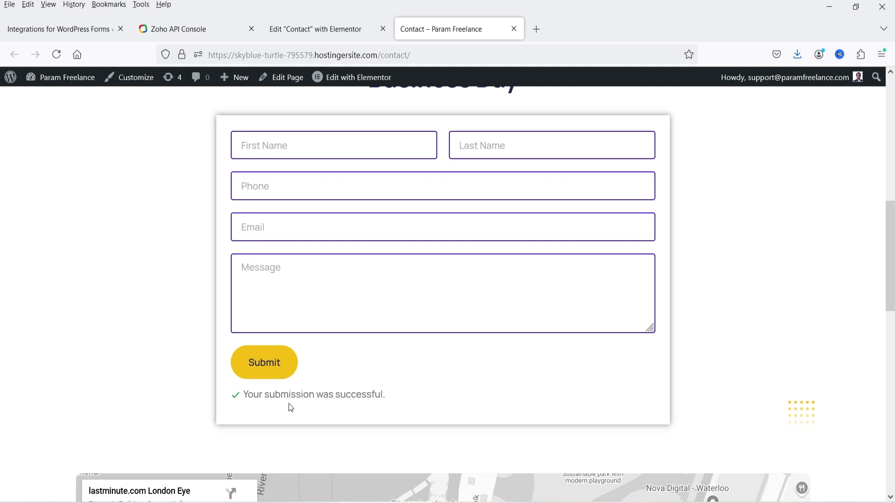
Switch to the Elementor Form Data spreadsheet in Google Sheets and check its rows for the submitted contact form entry.
{"action": "key", "text": "alt+Tab"}
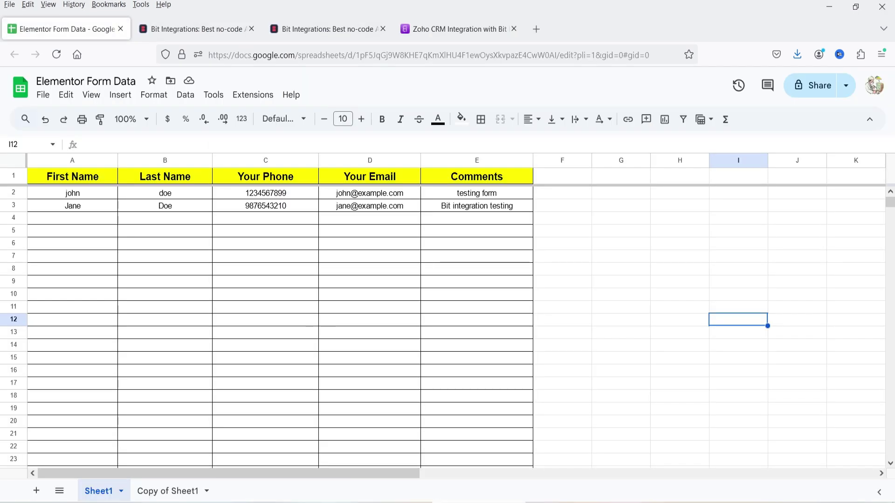
{"action": "left_click", "coordinate": [52, 213]}
{"action": "left_click", "coordinate": [52, 207]}
{"action": "left_click", "coordinate": [468, 206]}
{"action": "left_click", "coordinate": [464, 233]}
{"action": "left_click_drag", "start_coordinate": [70, 193], "coordinate": [466, 194]}
{"action": "left_click", "coordinate": [449, 258]}
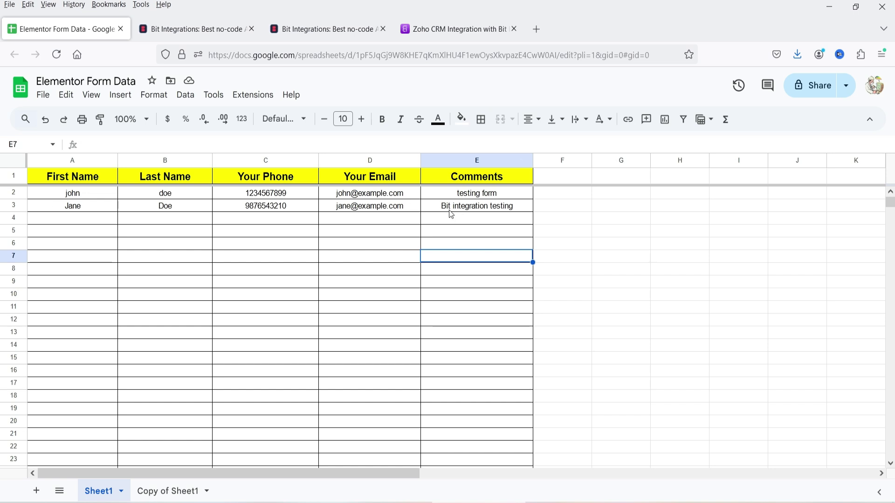
{"action": "left_click", "coordinate": [96, 206]}
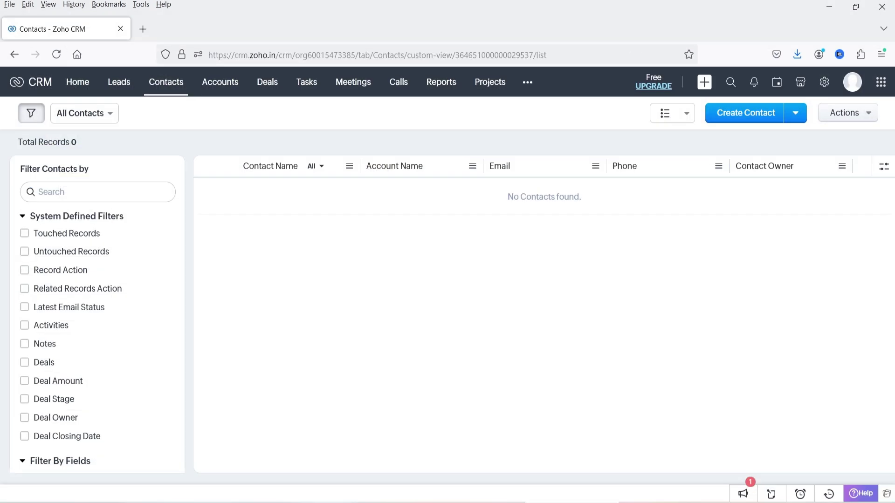
Refresh the Zoho CRM page and open the Leads list to check for the submitted entry.
{"action": "key", "text": "F5"}
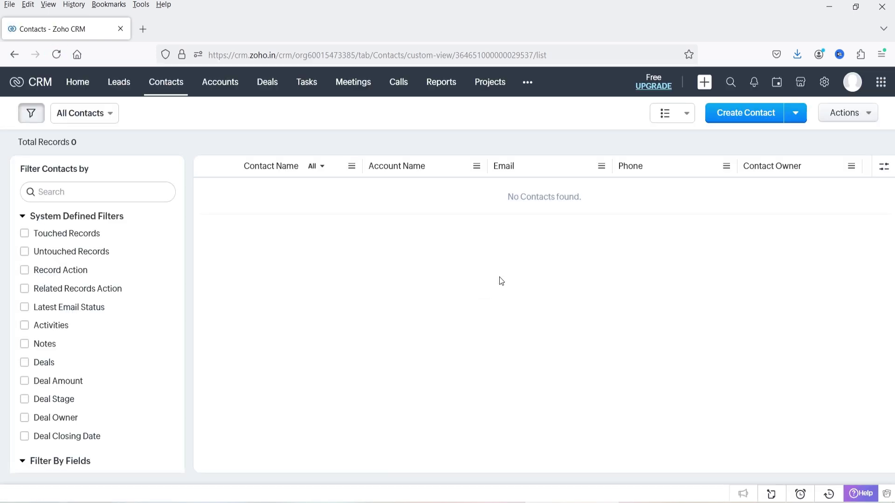
{"action": "left_click", "coordinate": [119, 83]}
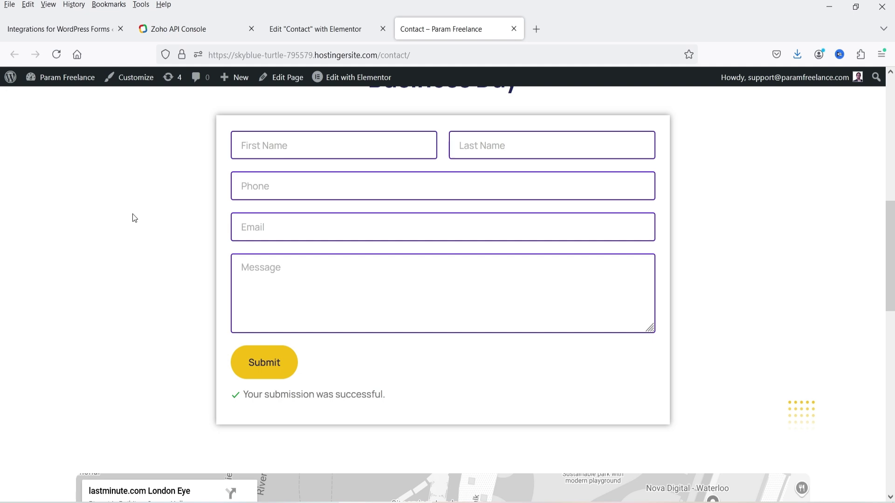
Return to Bit Integrations and, for a new integration, search the triggers for "form" and the actions for "crm".
{"action": "key", "text": "ctrl+1"}
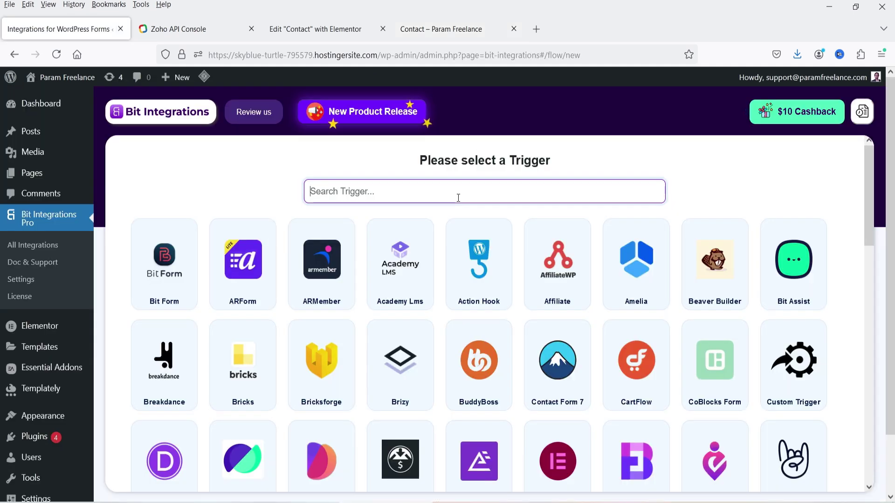
{"action": "type", "text": "form"}
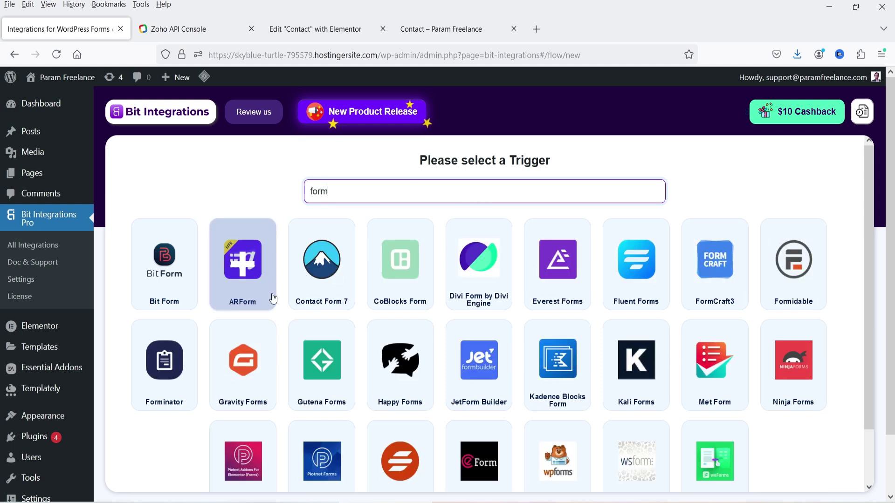
{"action": "scroll", "coordinate": [782, 275], "scroll_direction": "down", "scroll_amount": 1}
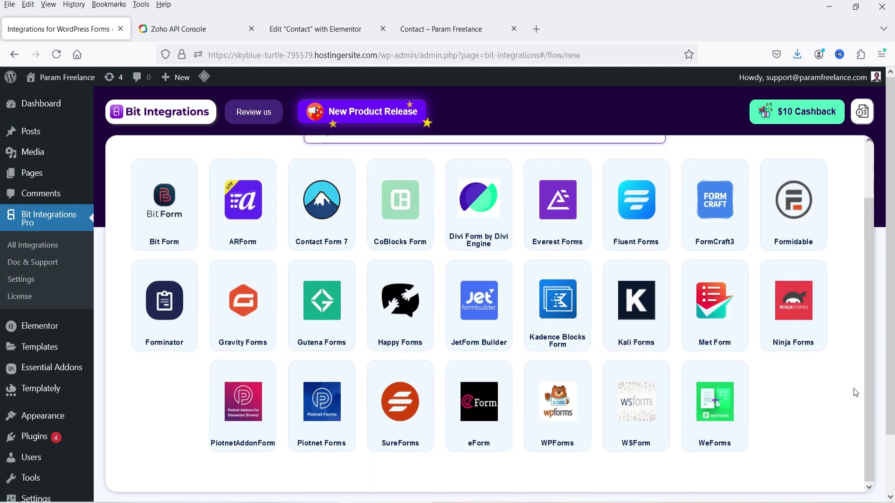
{"action": "scroll", "coordinate": [782, 275], "scroll_direction": "up", "scroll_amount": 1}
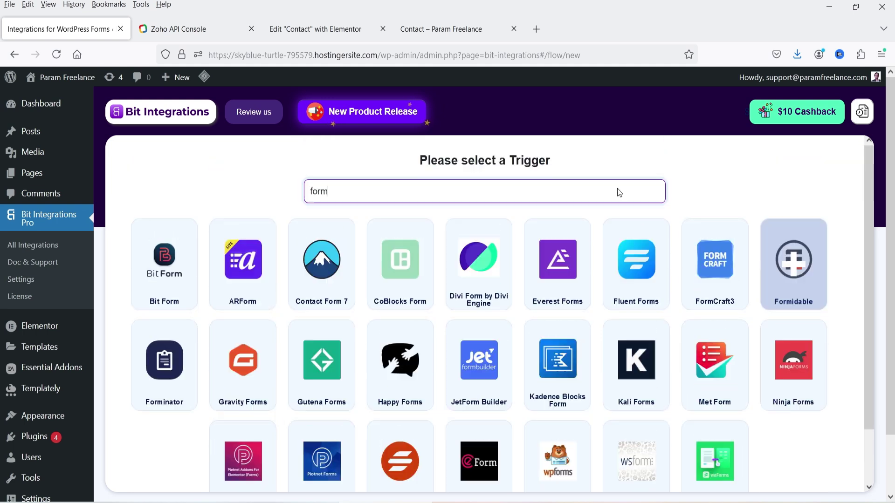
{"action": "left_click", "coordinate": [352, 275]}
{"action": "type", "text": "crm"}
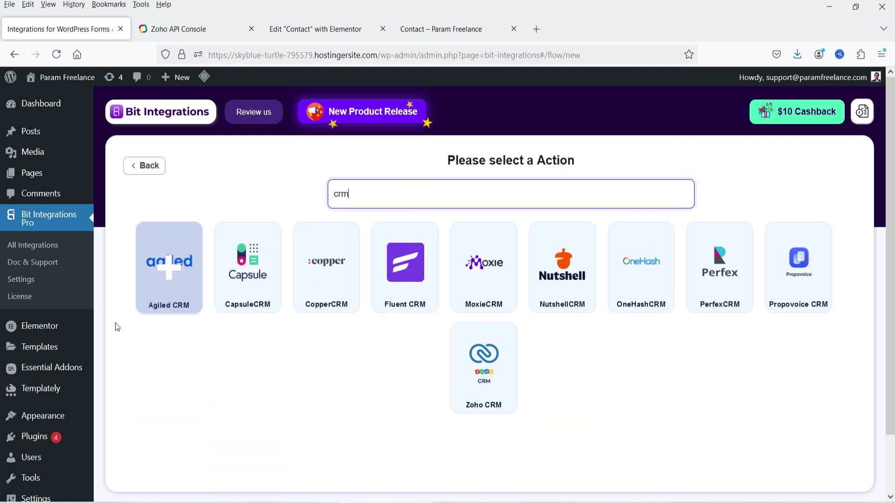